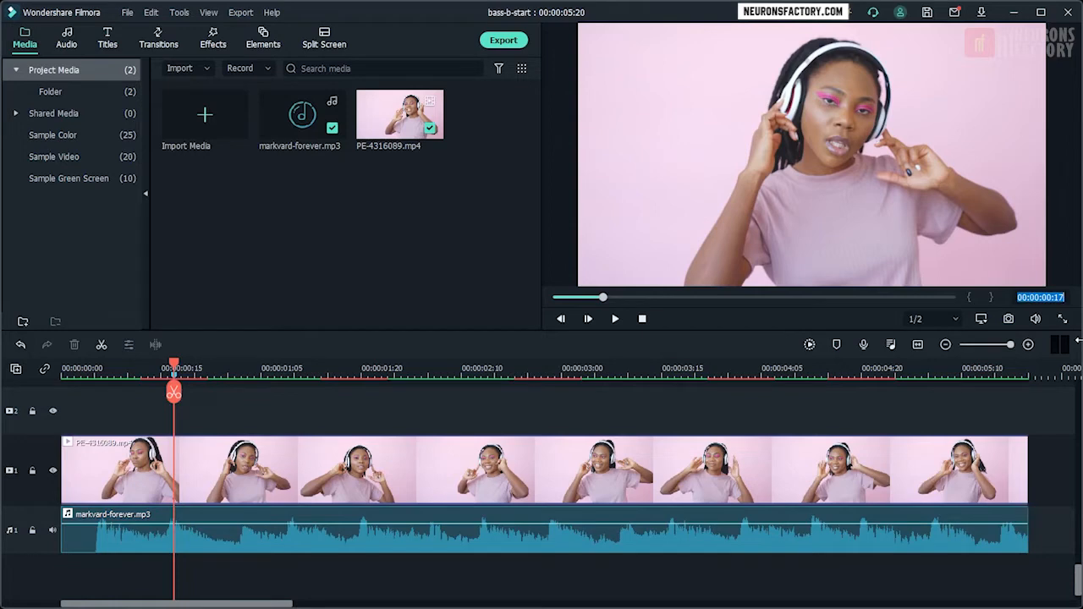
# Add timeline markers at 00:00:01:19, 00:00:02:23 and 00:00:04:02, and move the playhead to 00:00:04:20.
pyautogui.write('119')
pyautogui.press('Return')
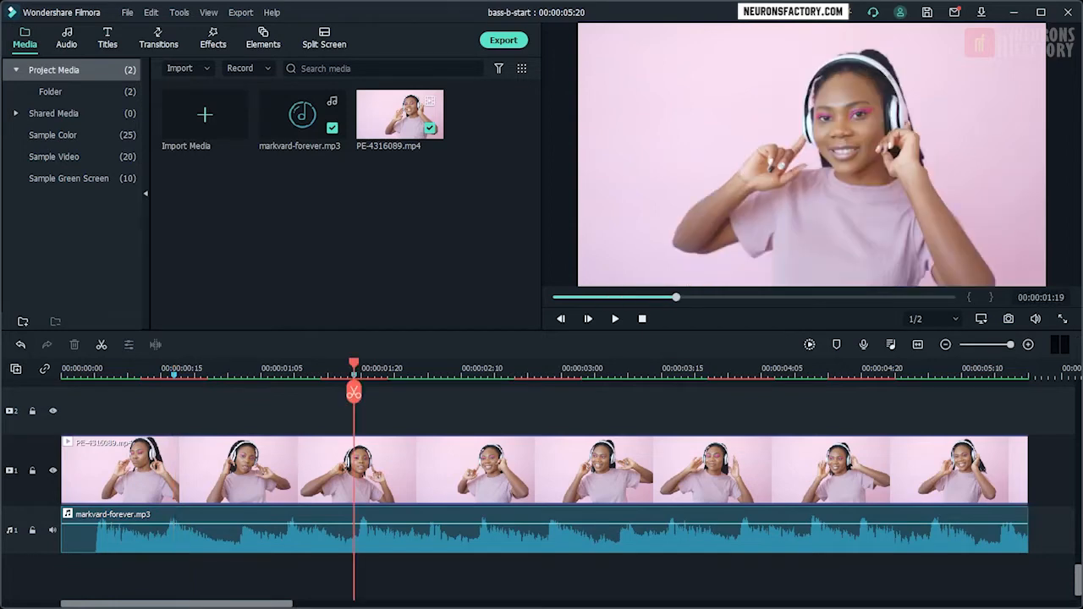
pyautogui.click(1040, 297)
pyautogui.write('223')
pyautogui.press('Return')
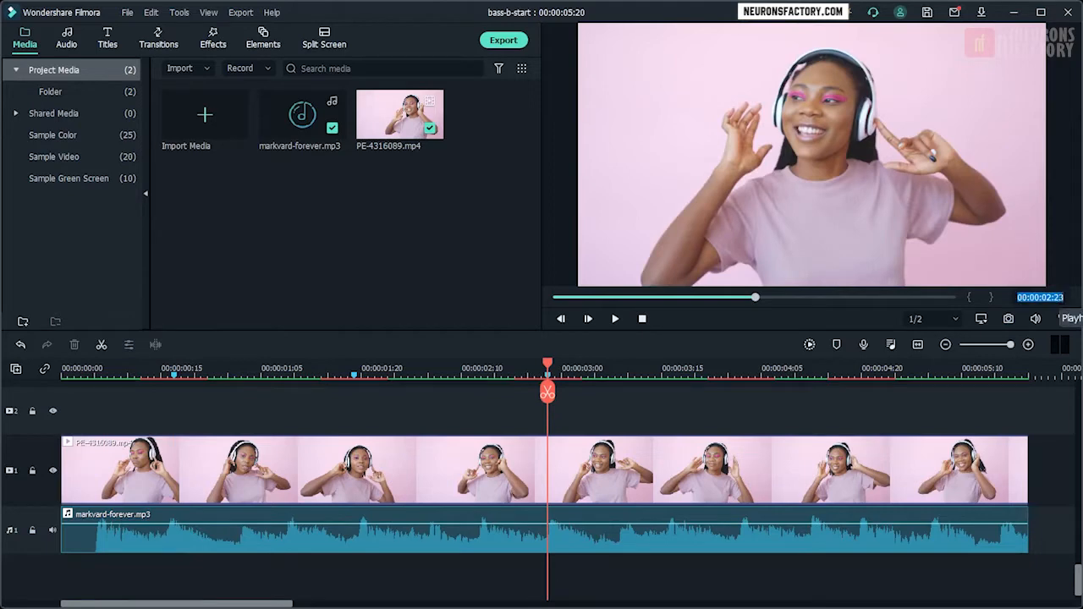
pyautogui.write('402')
pyautogui.press('Return')
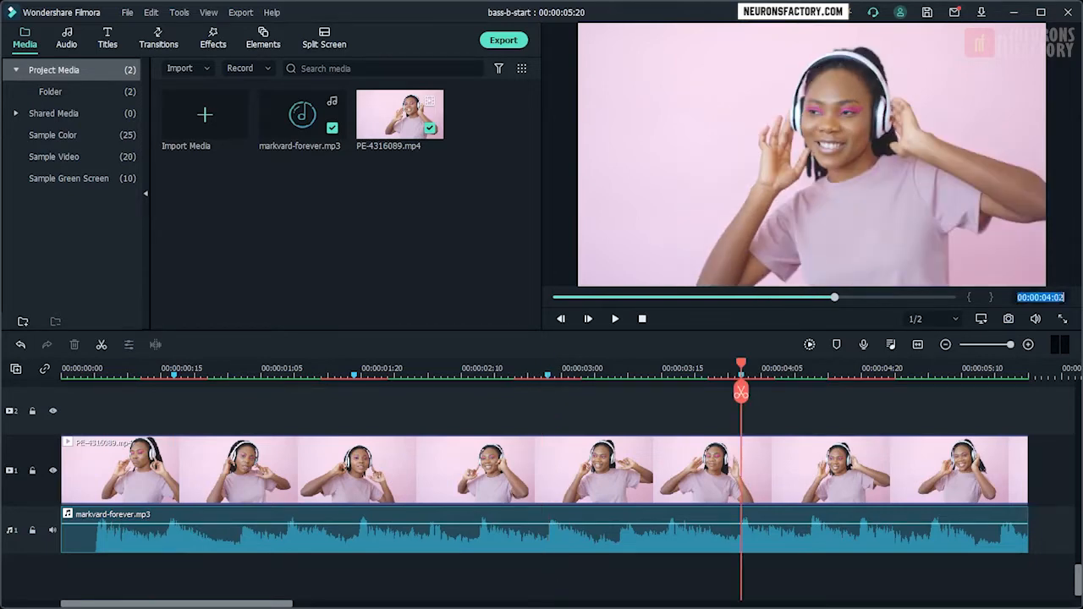
pyautogui.write('420')
pyautogui.press('Return')
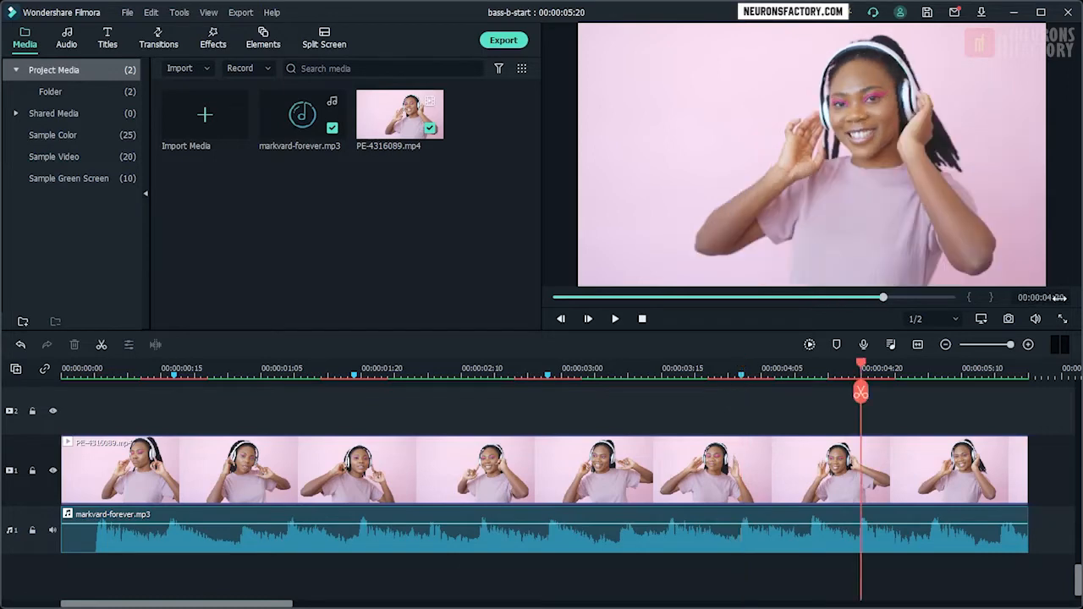
# Split the video and audio clips at the first marker, 00:00:00:17, and again three frames further at 00:00:00:20.
pyautogui.click(175, 378)
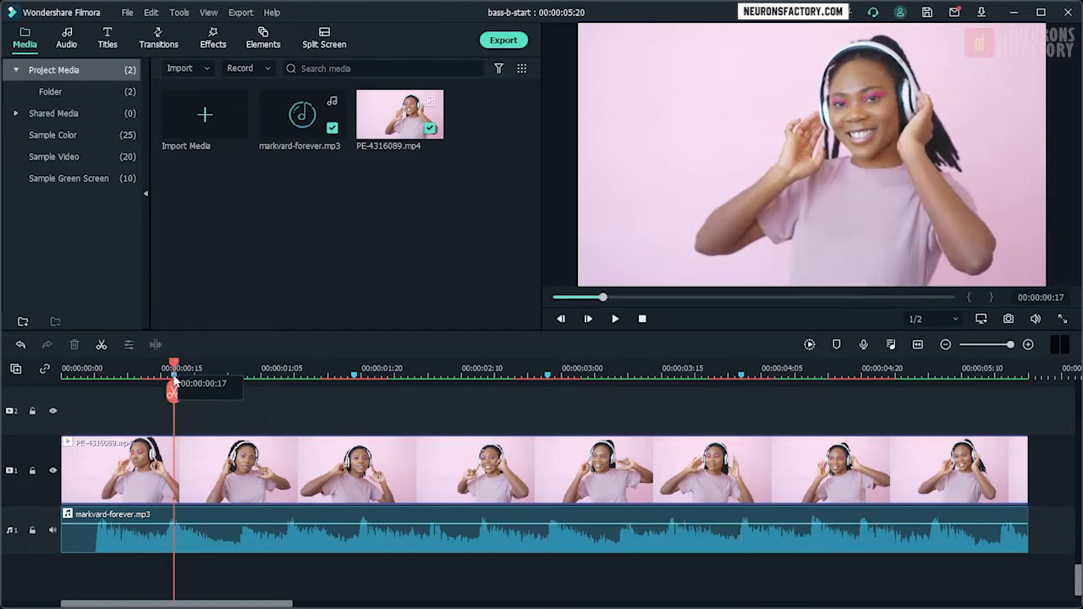
pyautogui.click(102, 345)
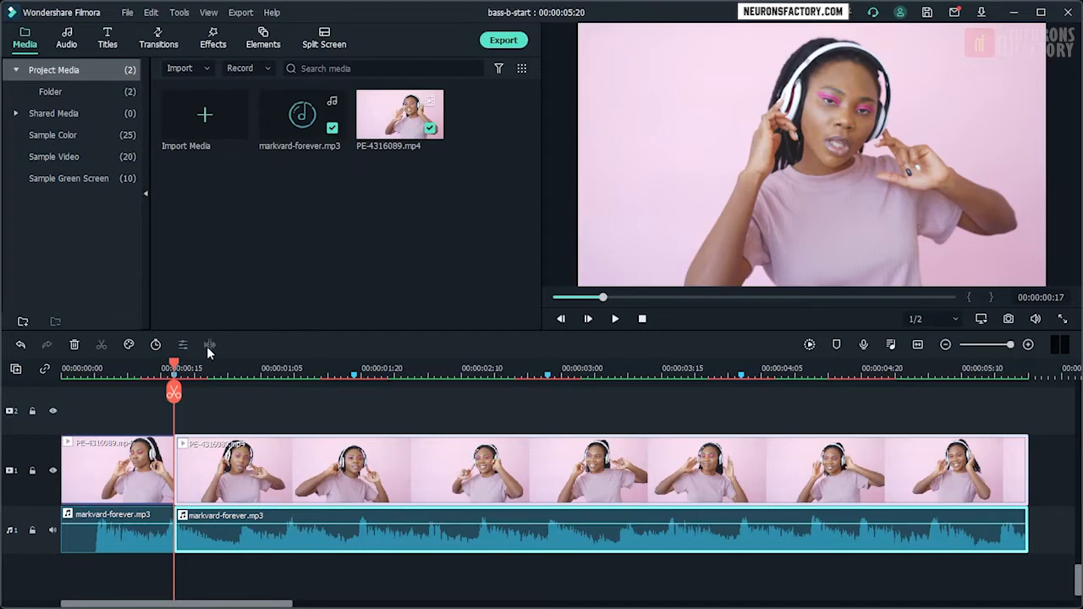
pyautogui.press('Right')
pyautogui.press('Right')
pyautogui.press('Right')
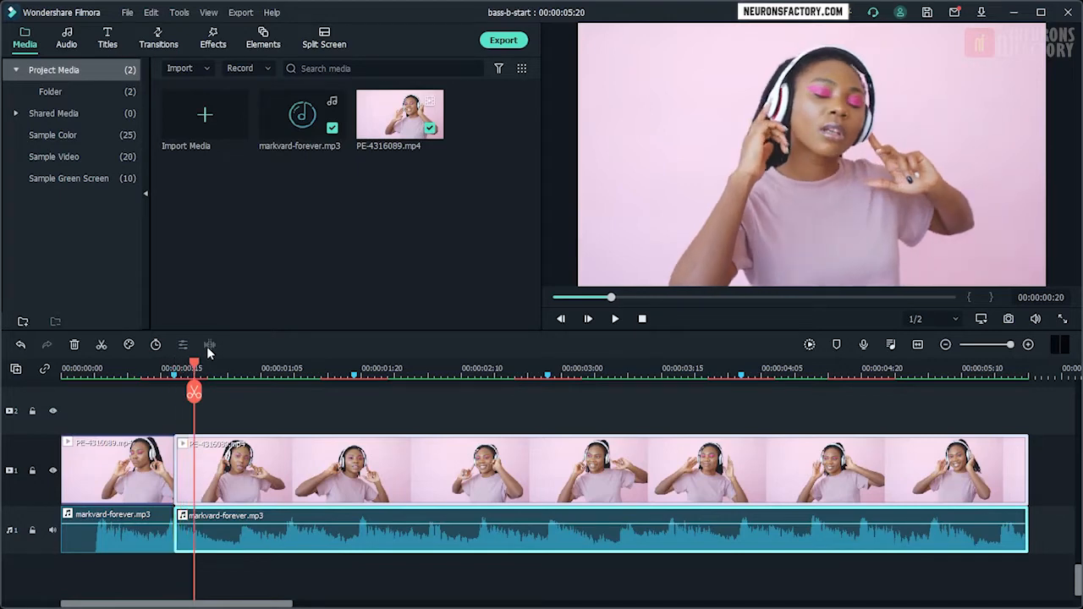
pyautogui.click(194, 394)
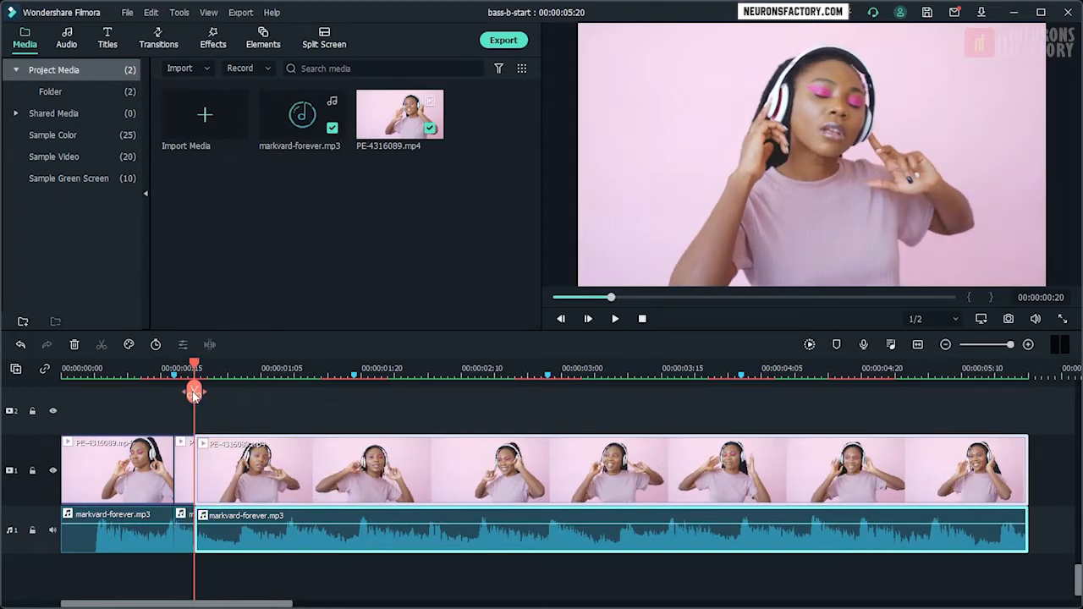
# Copy the three-frame video segment between the two cuts onto video track 2, directly above the original at 00:00:00:17.
pyautogui.moveTo(181, 369); pyautogui.dragTo(305, 365)
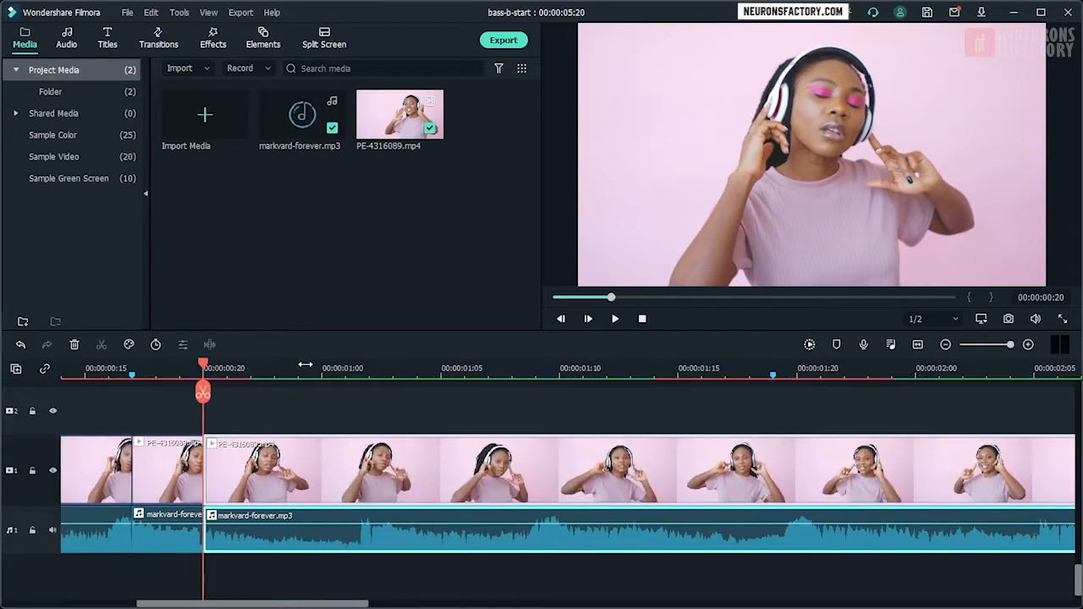
pyautogui.moveTo(199, 604); pyautogui.dragTo(134, 603)
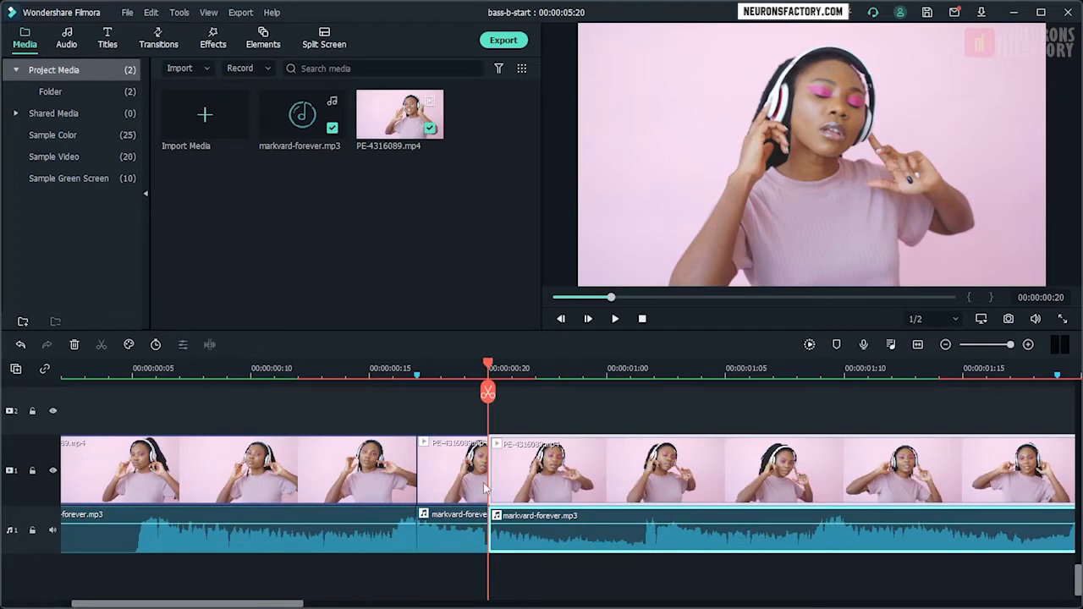
pyautogui.click(446, 489)
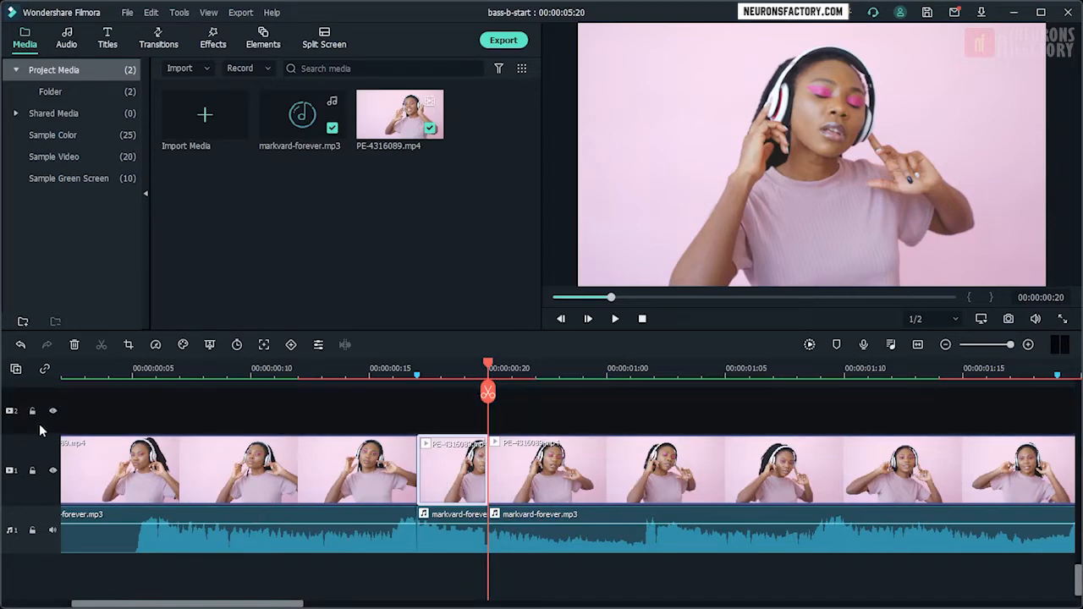
pyautogui.doubleClick(454, 461)
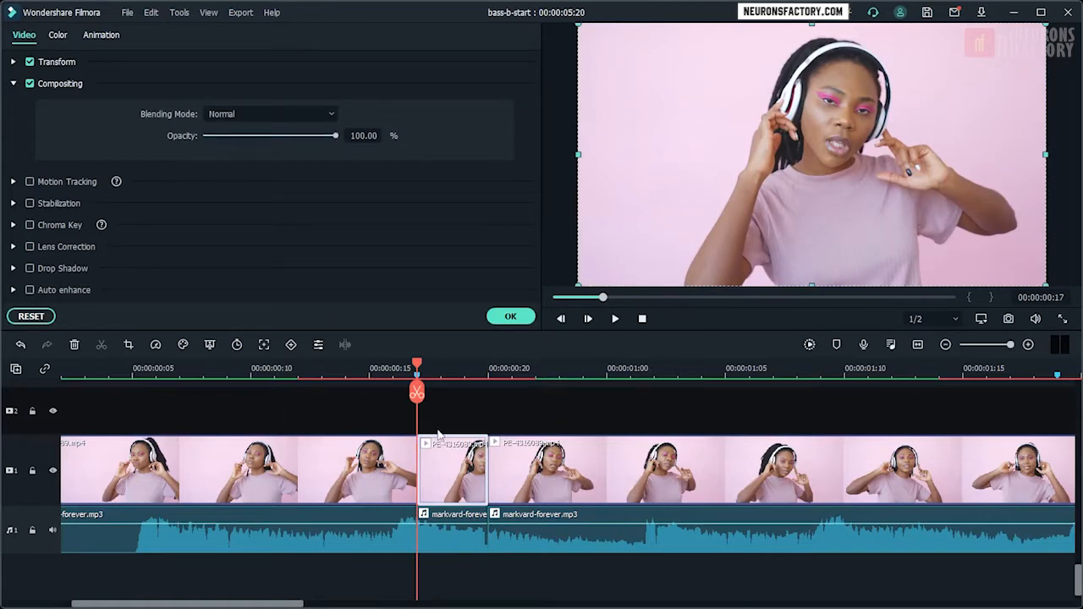
pyautogui.hotkey('ctrl', 'v')
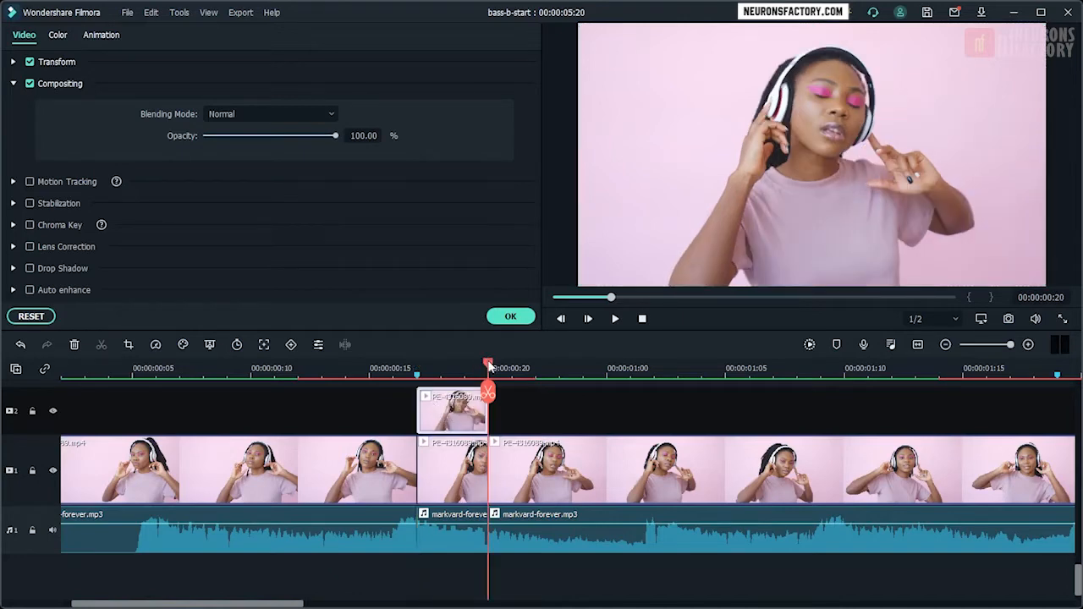
pyautogui.moveTo(489, 365); pyautogui.dragTo(441, 365)
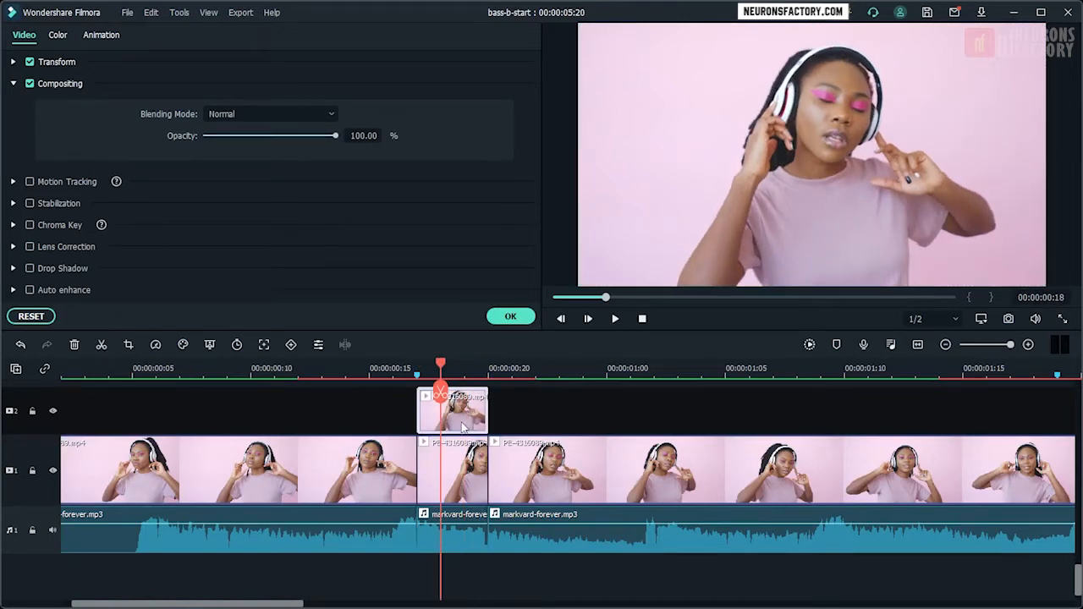
pyautogui.click(513, 316)
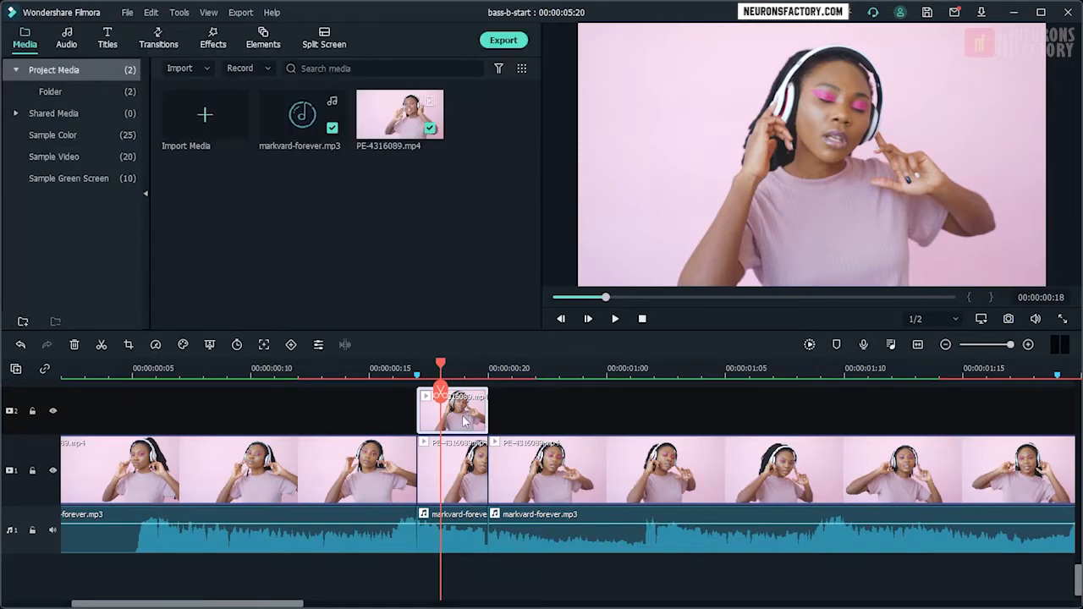
# Add a custom animation keyframe at the start of the track 2 clip, 00:00:00:17, with opacity 65%.
pyautogui.doubleClick(464, 421)
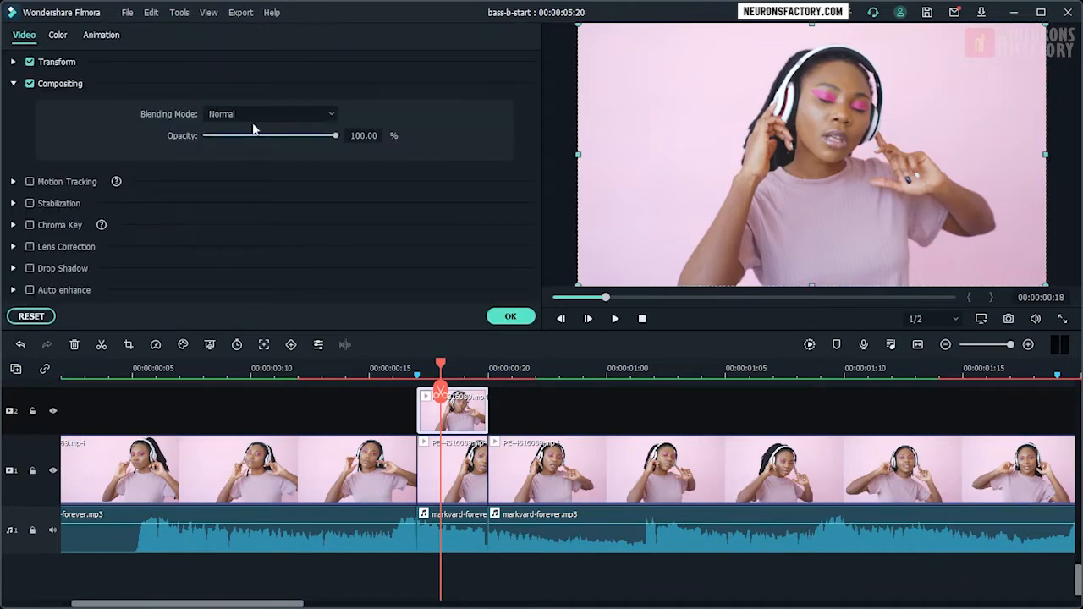
pyautogui.click(105, 34)
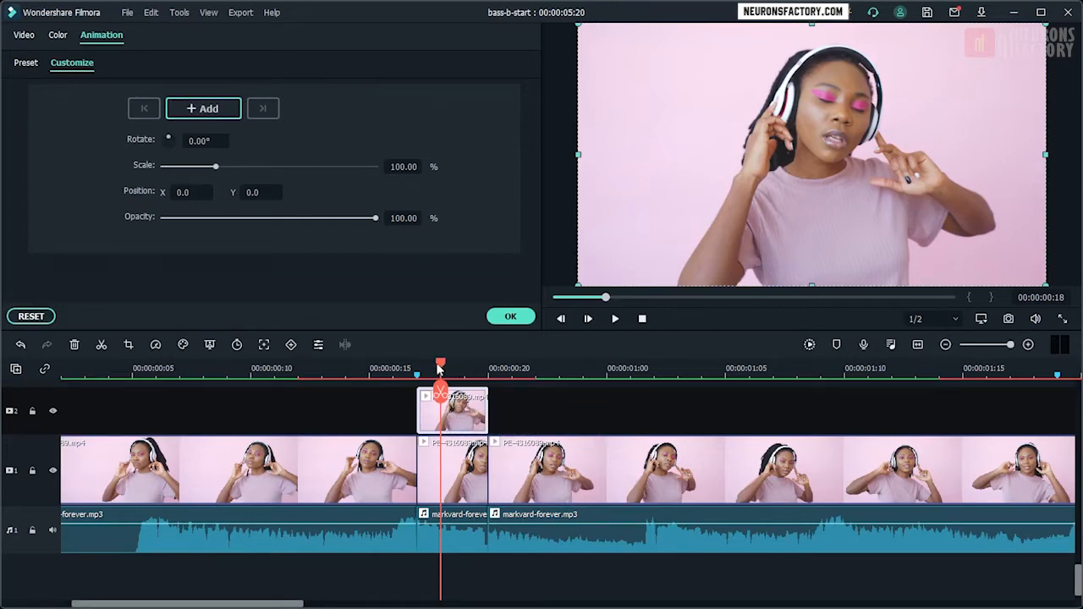
pyautogui.moveTo(438, 368); pyautogui.dragTo(416, 369)
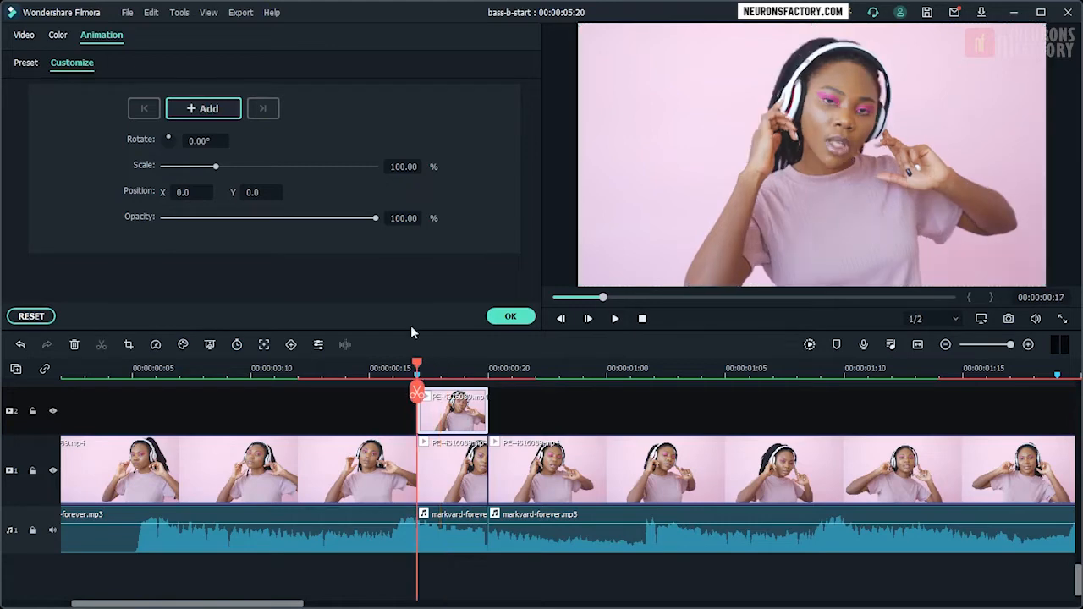
pyautogui.click(211, 114)
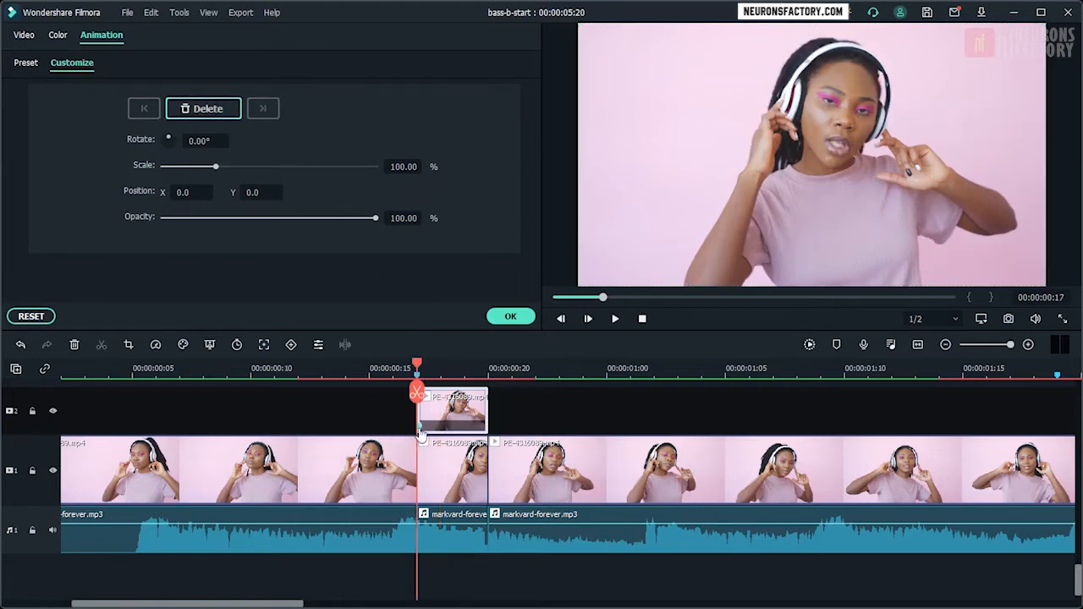
pyautogui.click(410, 218)
pyautogui.write('65')
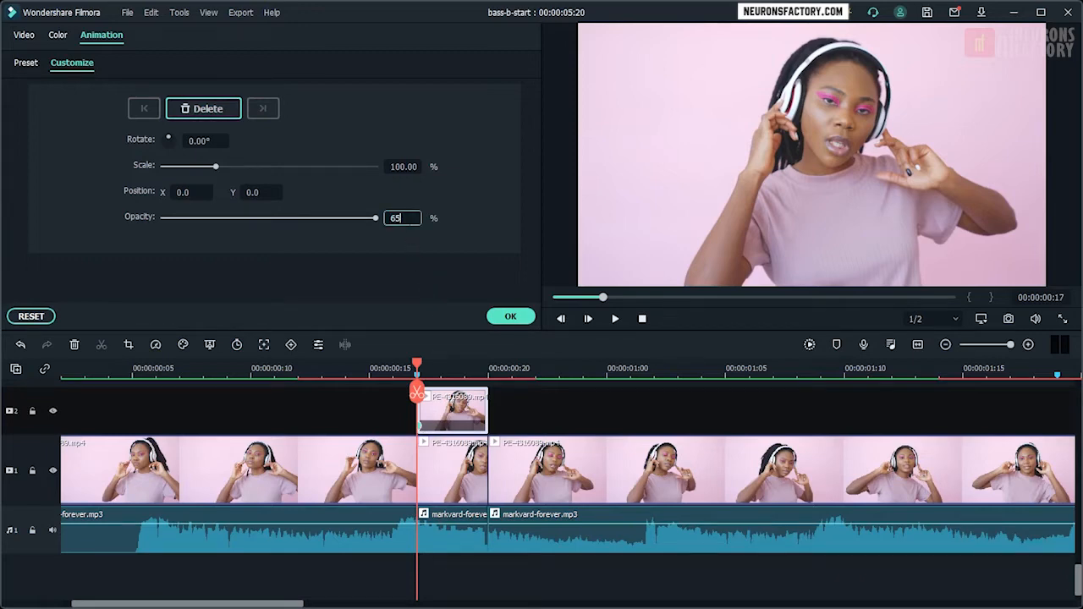
pyautogui.press('Return')
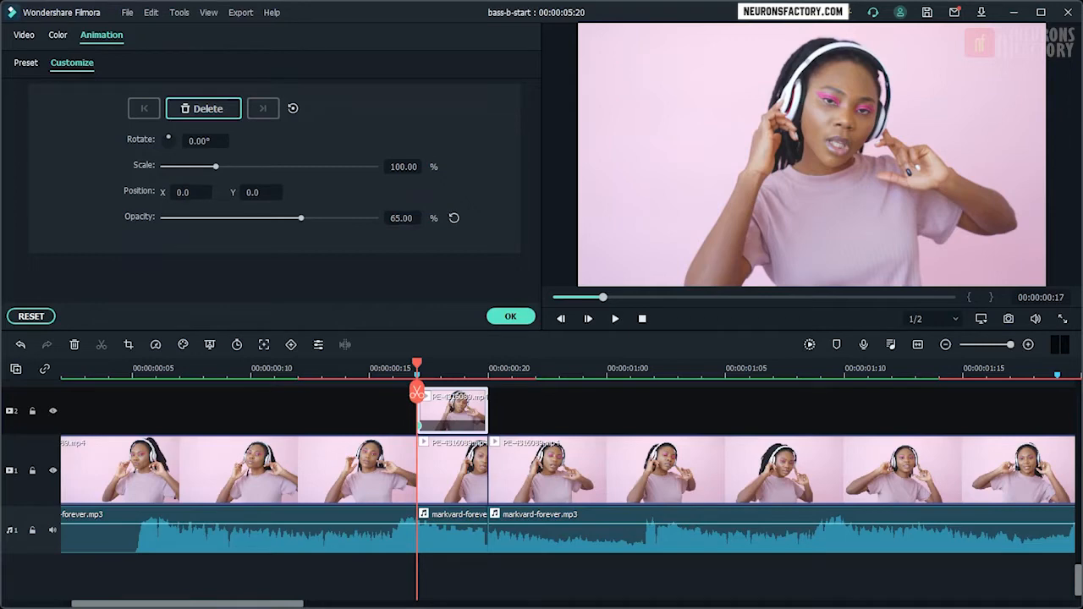
# Try an X position of 200 on the overlay clip's first keyframe.
pyautogui.click(192, 192)
pyautogui.write('200')
pyautogui.press('Return')
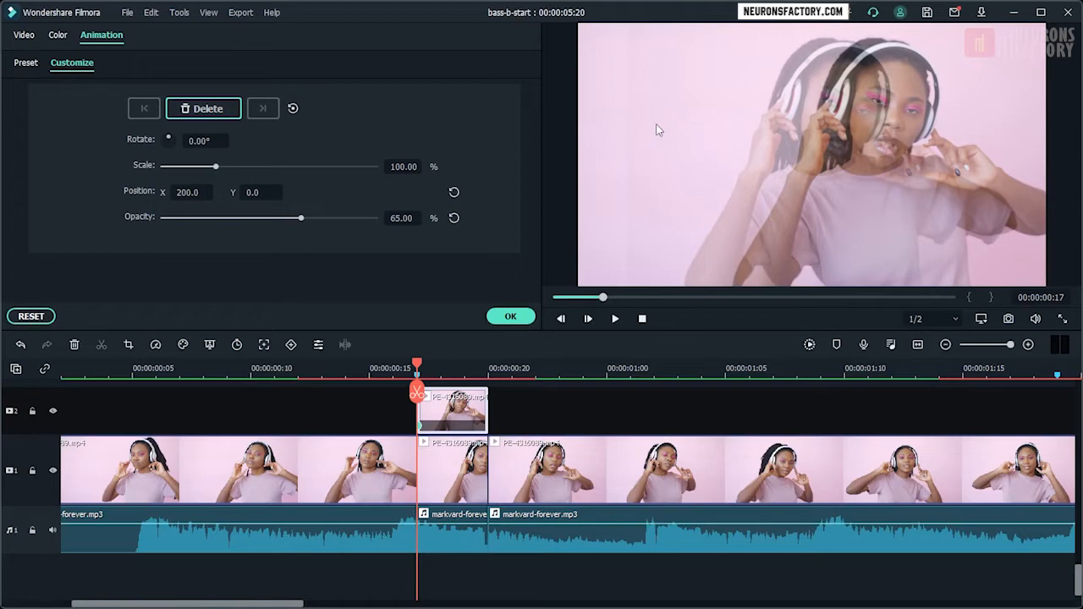
# Set the X position of the overlay clip's first keyframe to 11.
pyautogui.click(190, 192)
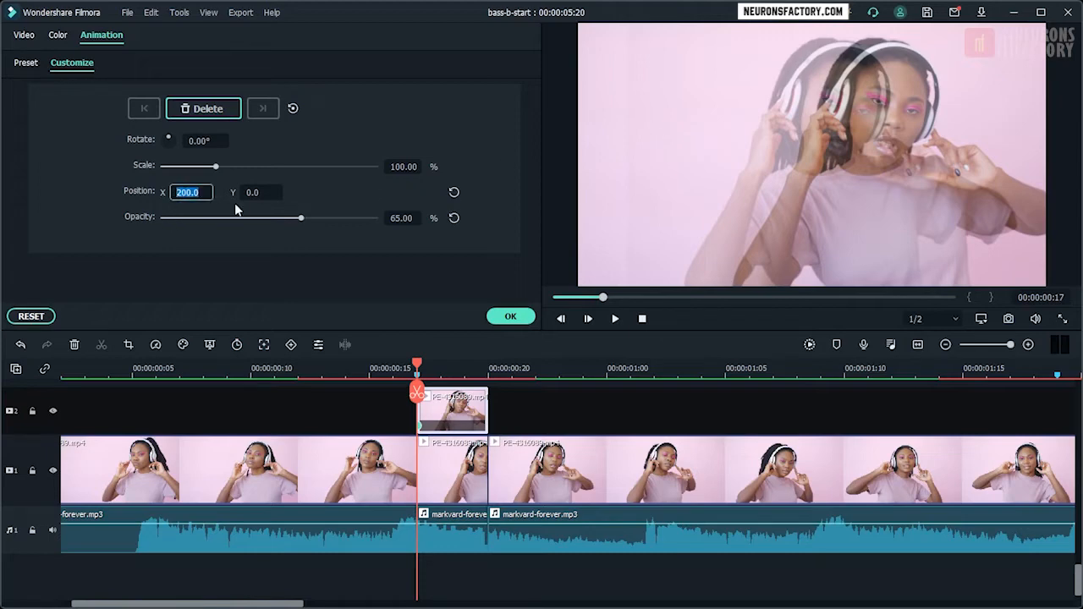
pyautogui.write('11')
pyautogui.press('Return')
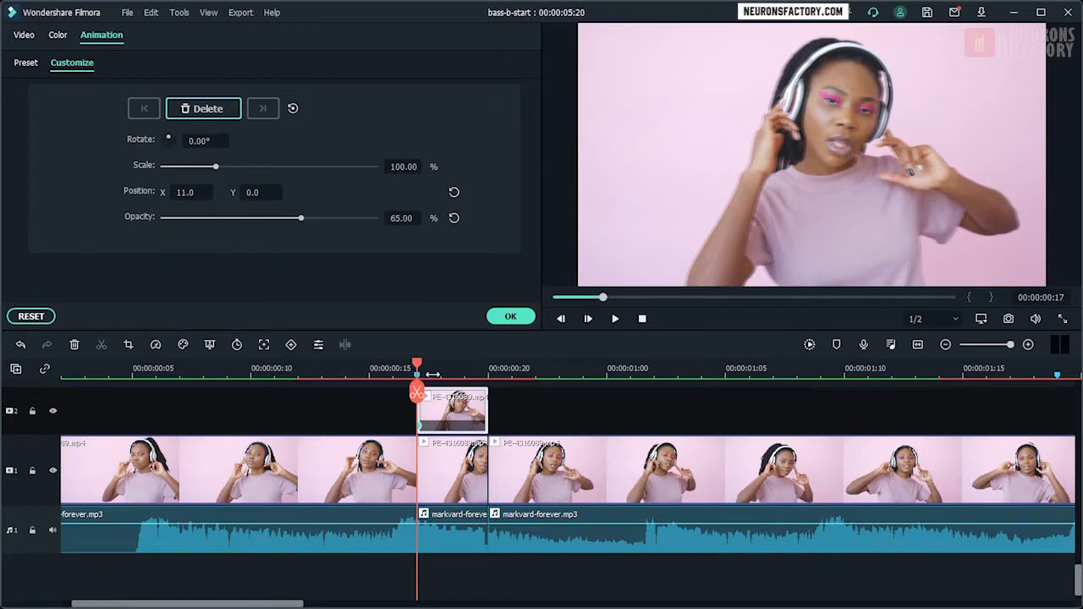
# Add a matching keyframe at the overlay clip's end, 00:00:00:20, by extending the clip one frame and trimming it back.
pyautogui.moveTo(423, 370); pyautogui.dragTo(494, 369)
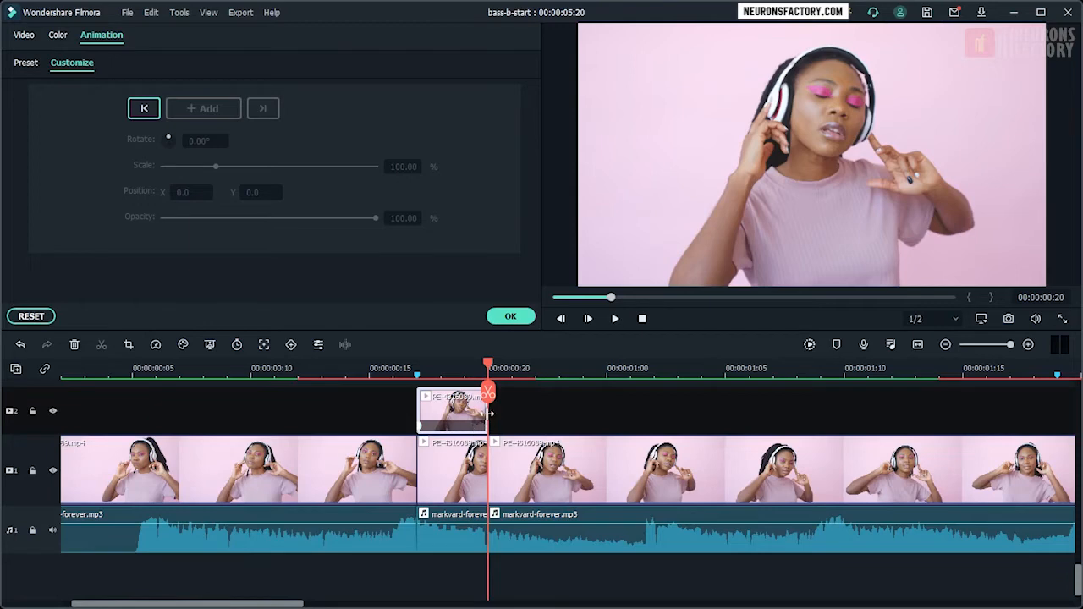
pyautogui.moveTo(488, 413); pyautogui.dragTo(508, 416)
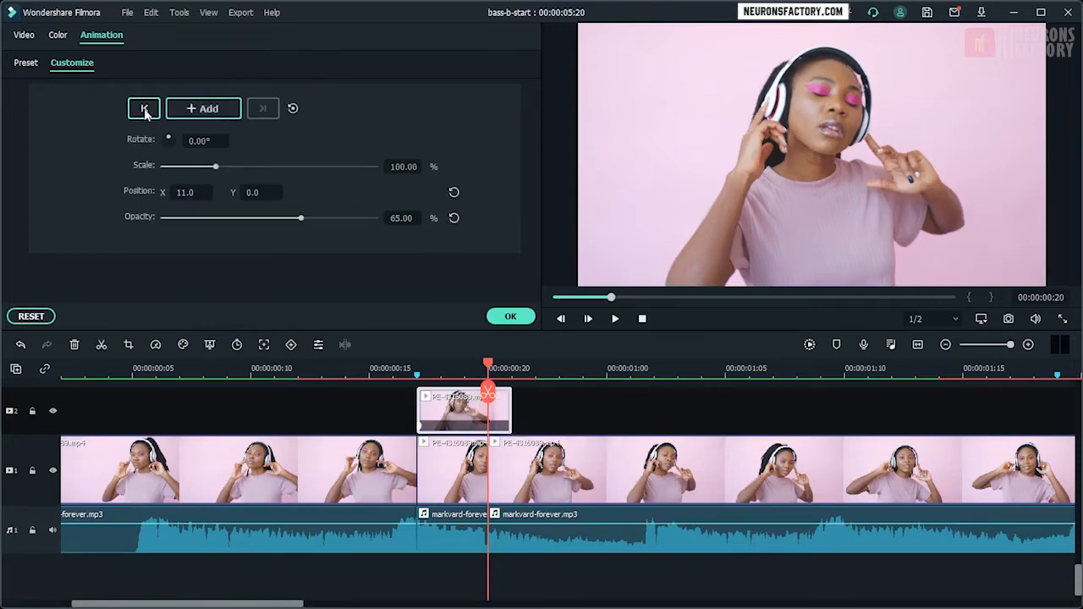
pyautogui.click(202, 110)
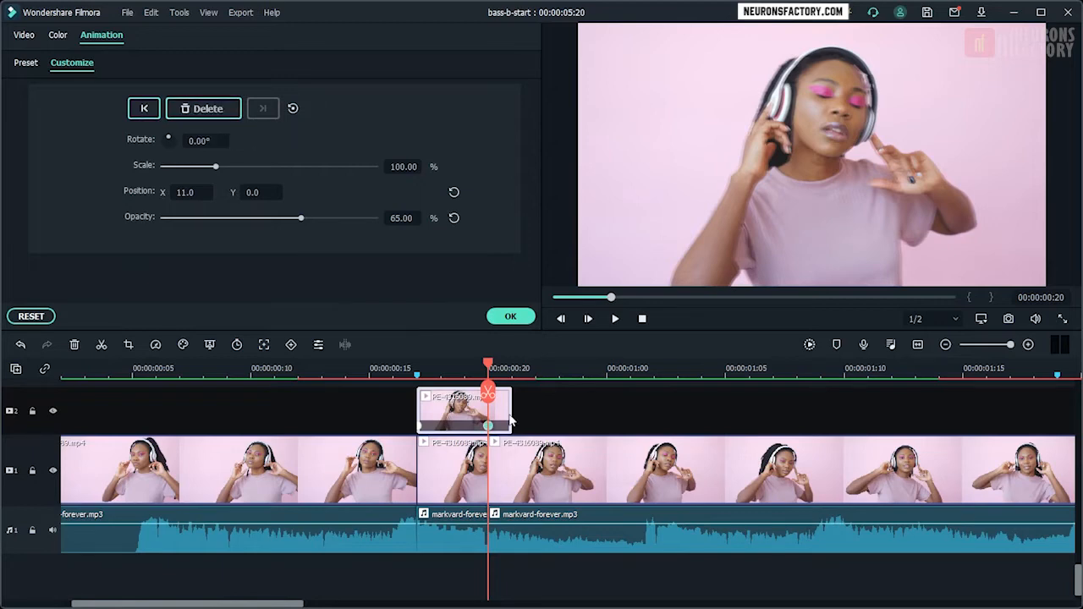
pyautogui.moveTo(511, 421); pyautogui.dragTo(487, 421)
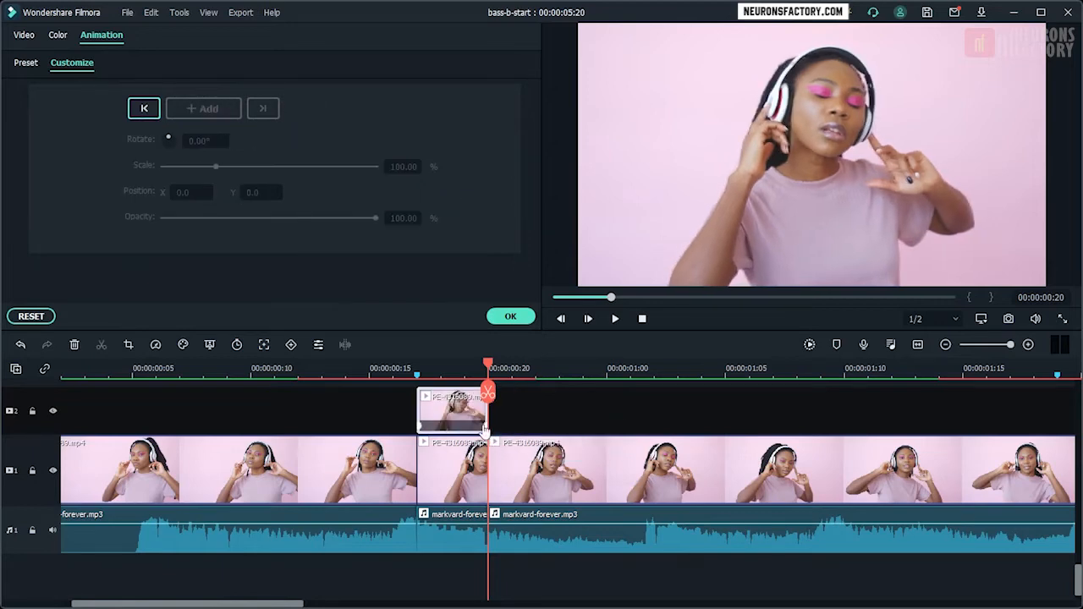
pyautogui.press('Up')
pyautogui.press('Down')
pyautogui.press('Up')
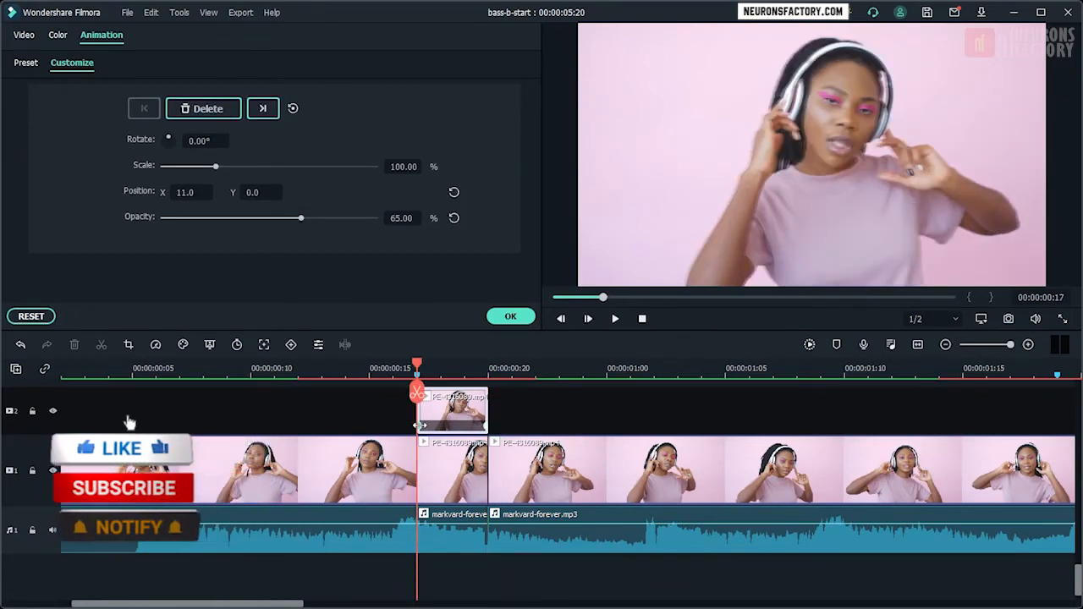
# Create a keyframe at 00:00:00:18 in the overlay clip with an 8° rotation and 110% scale.
pyautogui.moveTo(417, 368); pyautogui.dragTo(433, 368)
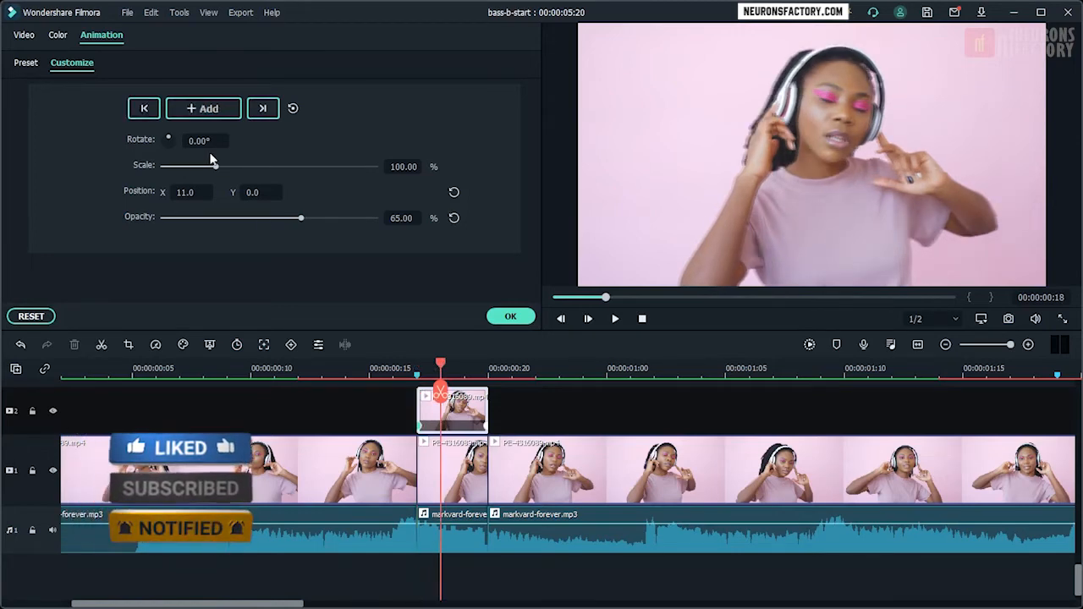
pyautogui.click(203, 140)
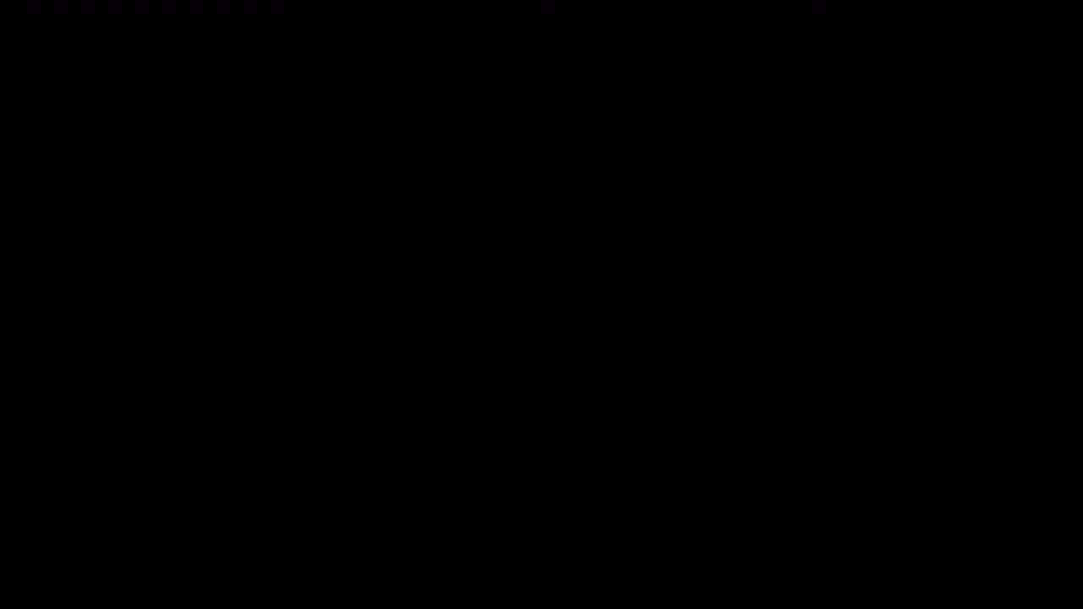
pyautogui.write('8')
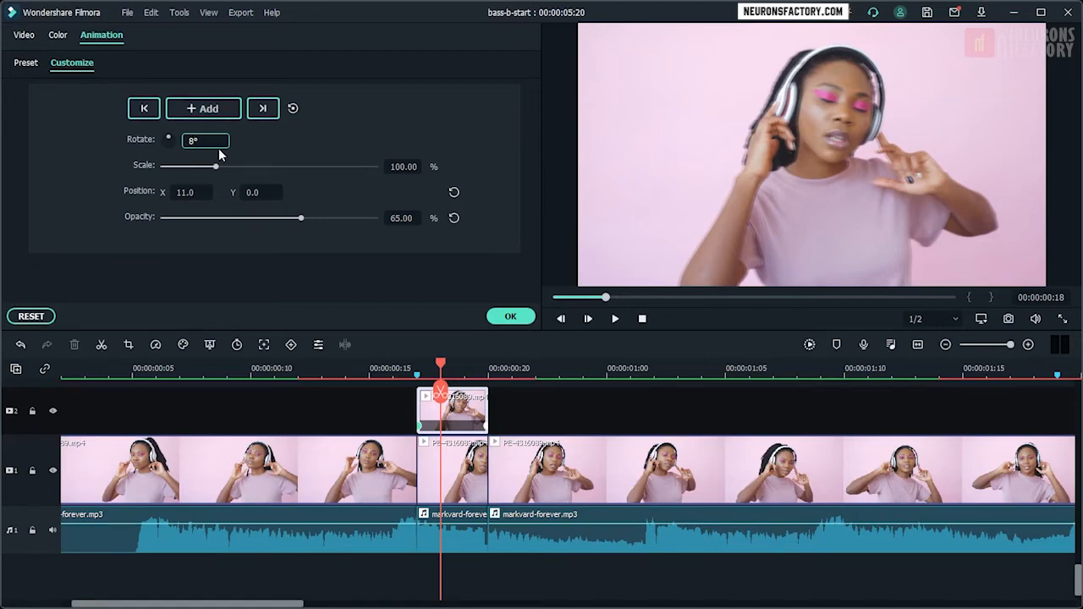
pyautogui.press('Return')
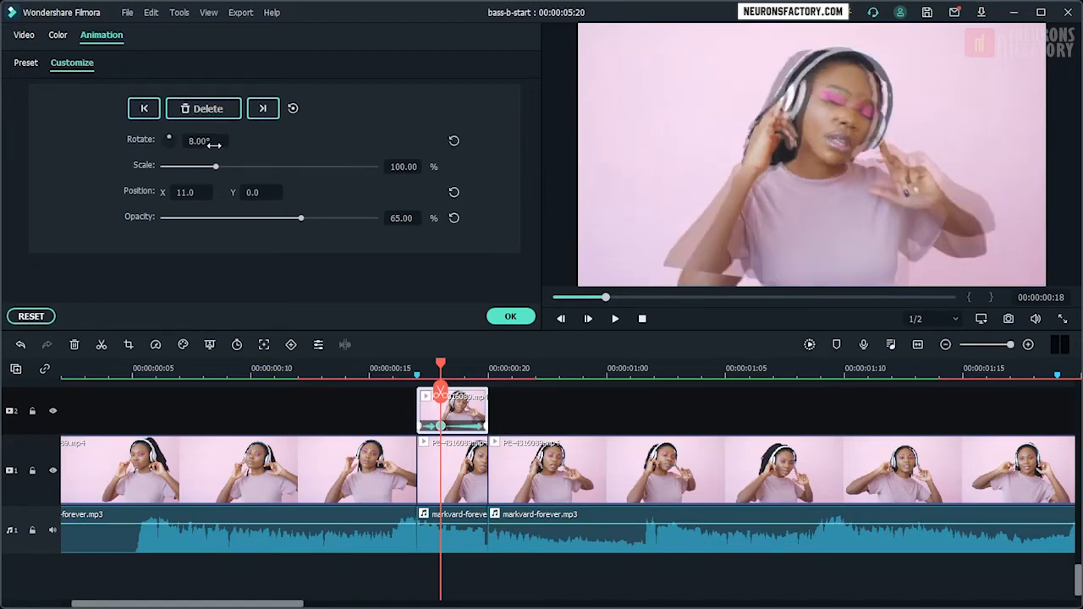
pyautogui.click(396, 167)
pyautogui.press('Return')
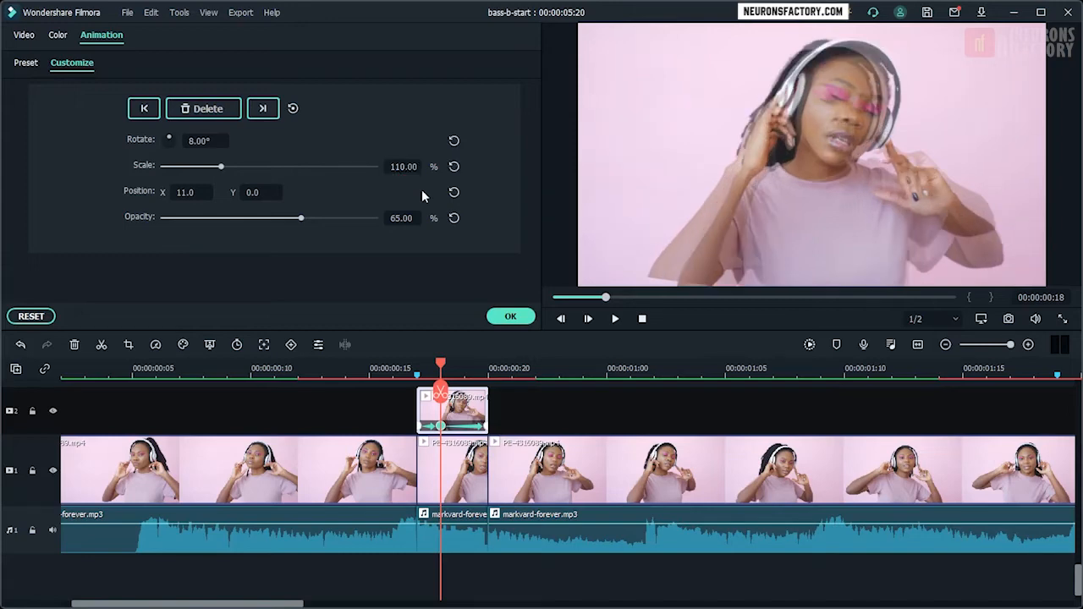
# Create a keyframe at 00:00:00:19 in the overlay clip with a -8° rotation and 110% scale.
pyautogui.click(456, 368)
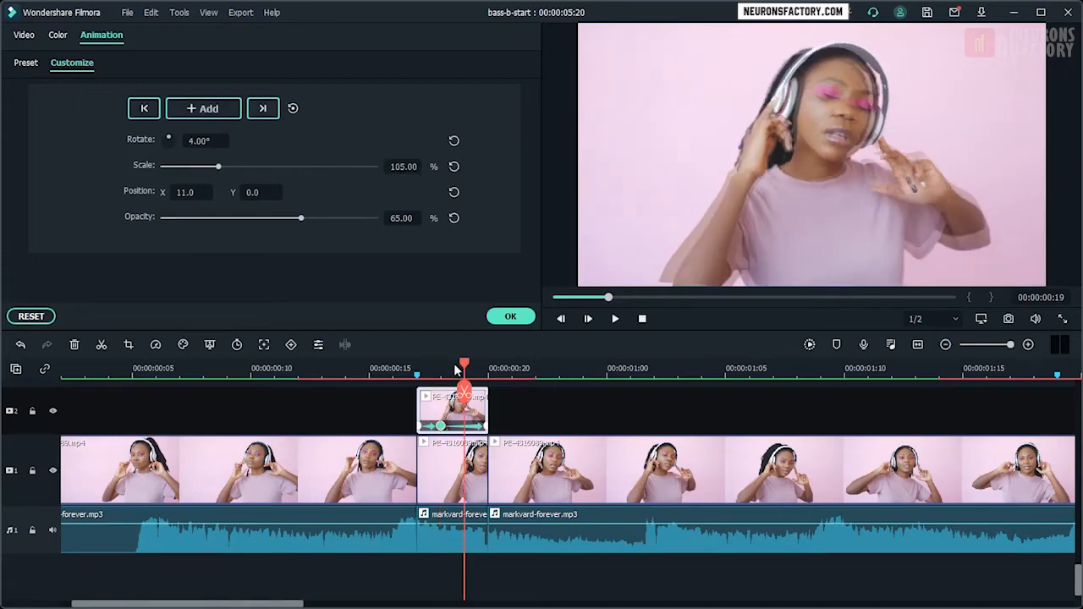
pyautogui.click(223, 141)
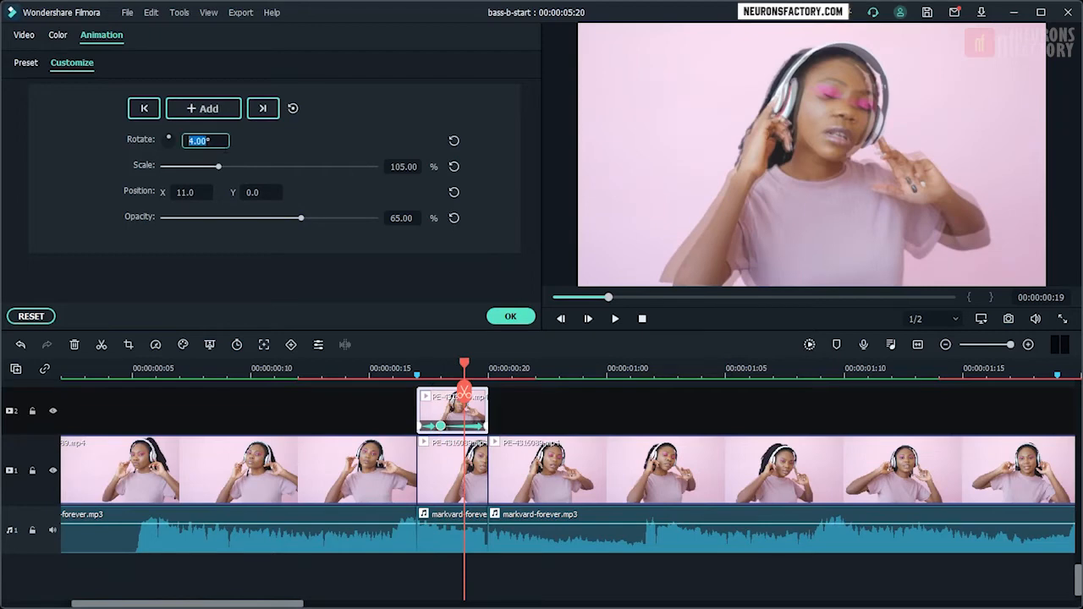
pyautogui.write('-8')
pyautogui.press('Return')
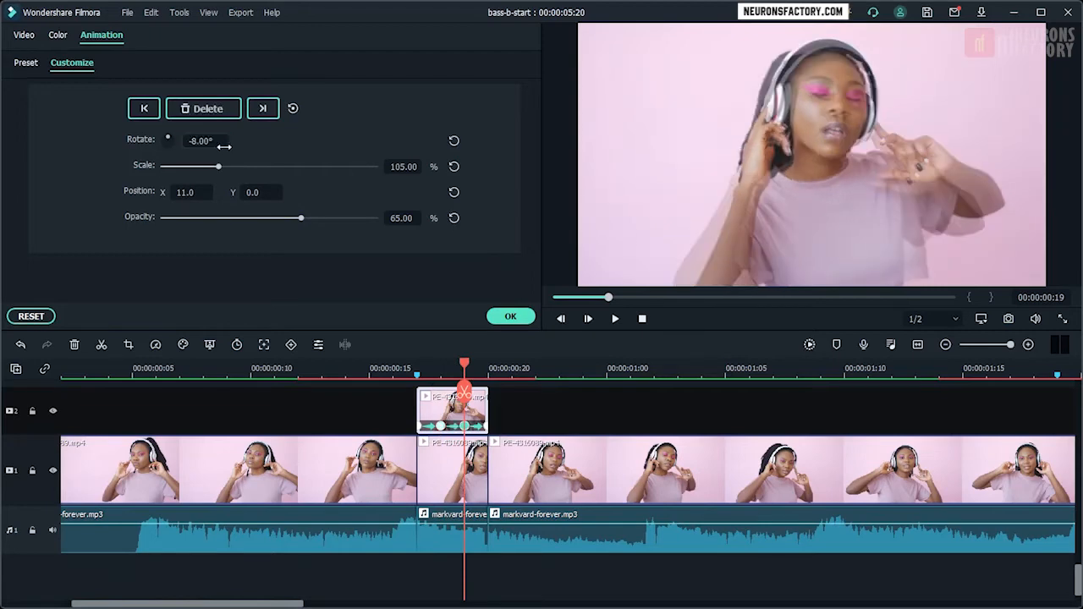
pyautogui.click(405, 167)
pyautogui.write('110')
pyautogui.press('Return')
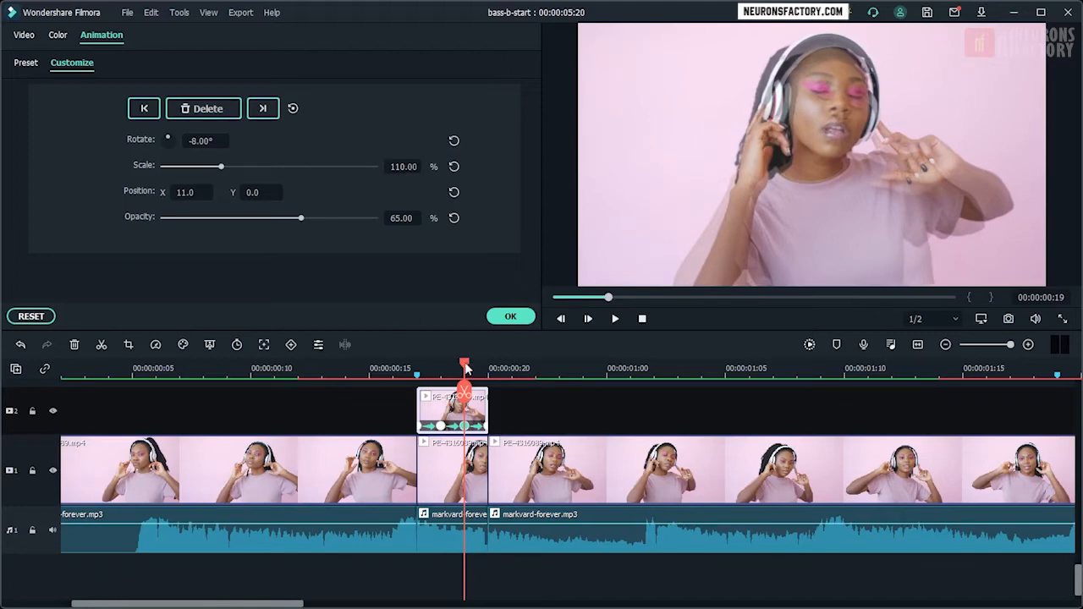
# Play back the keyframed overlay from just before the first marker to check the shake.
pyautogui.moveTo(465, 368); pyautogui.dragTo(393, 368)
pyautogui.click(614, 319)
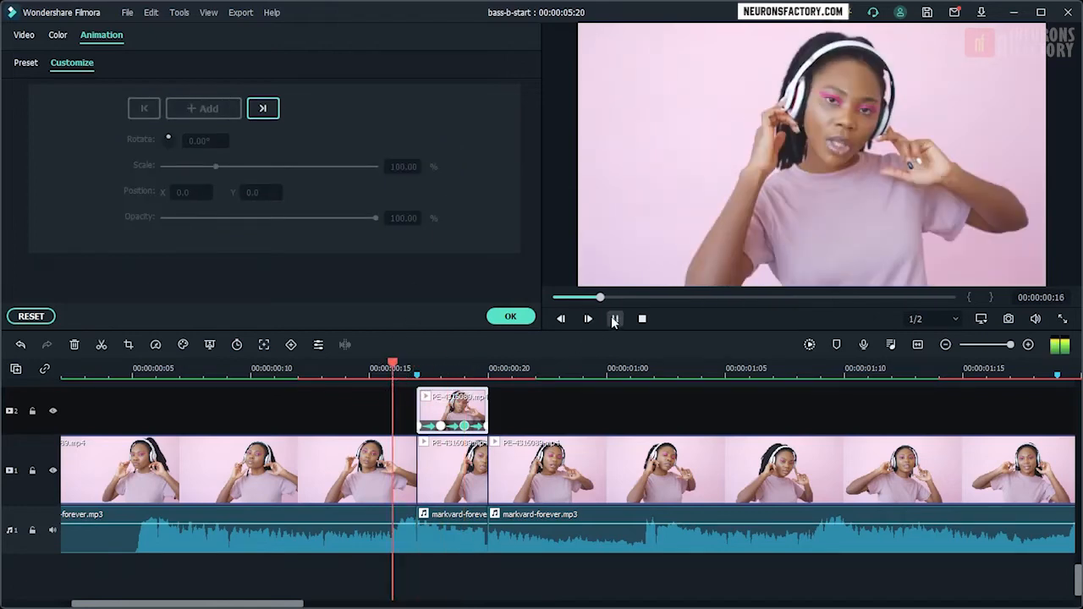
pyautogui.click(612, 320)
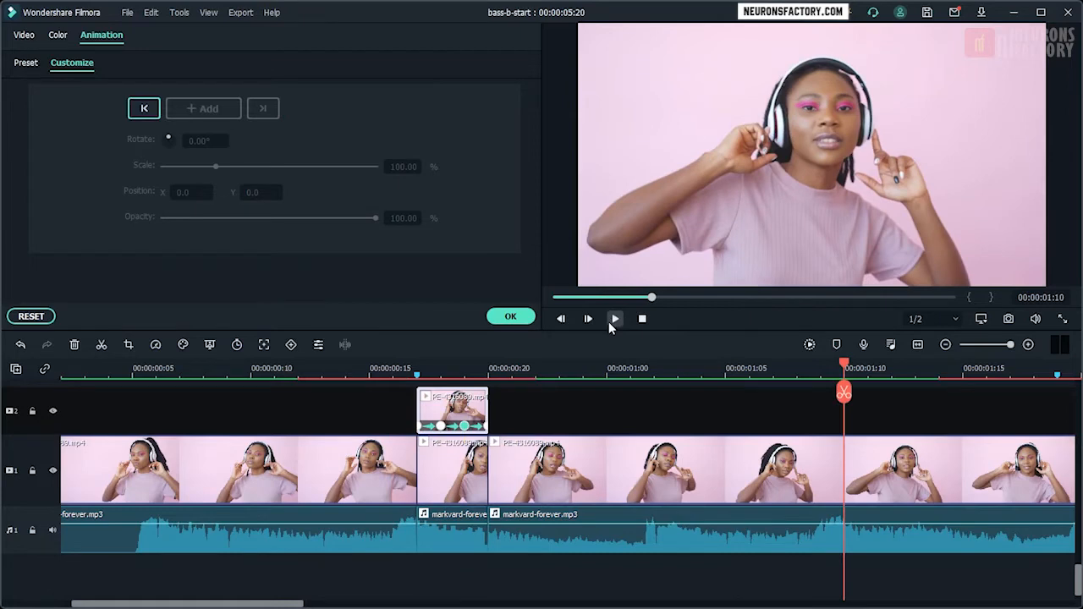
pyautogui.scroll(1, 510, 428)
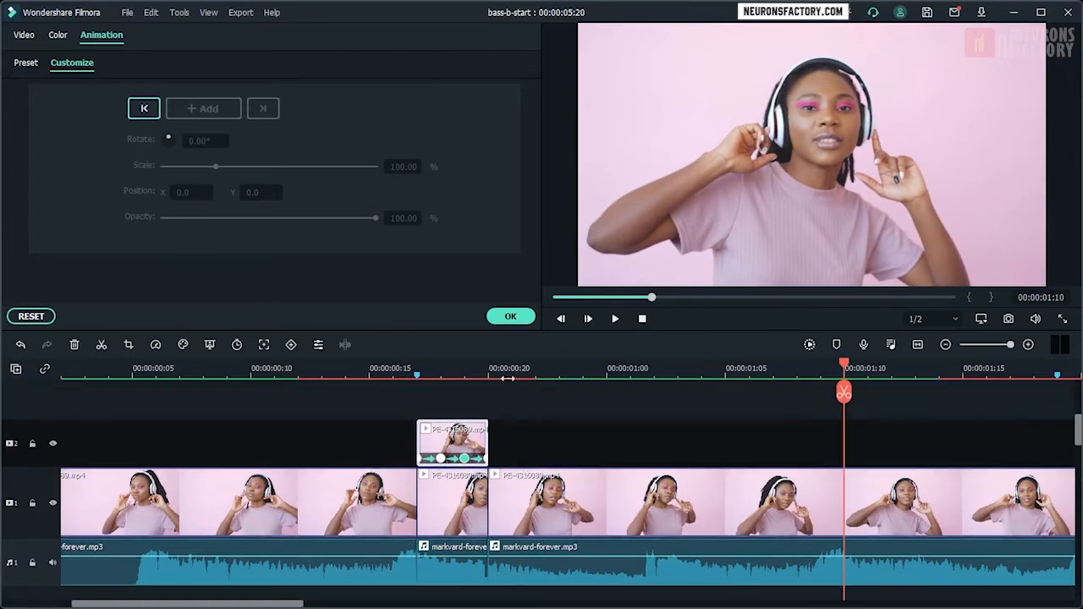
# Confirm the animation settings and place the Distortion Blur effect above the overlay clip, starting at the first marker.
pyautogui.click(512, 316)
pyautogui.click(481, 371)
pyautogui.click(416, 370)
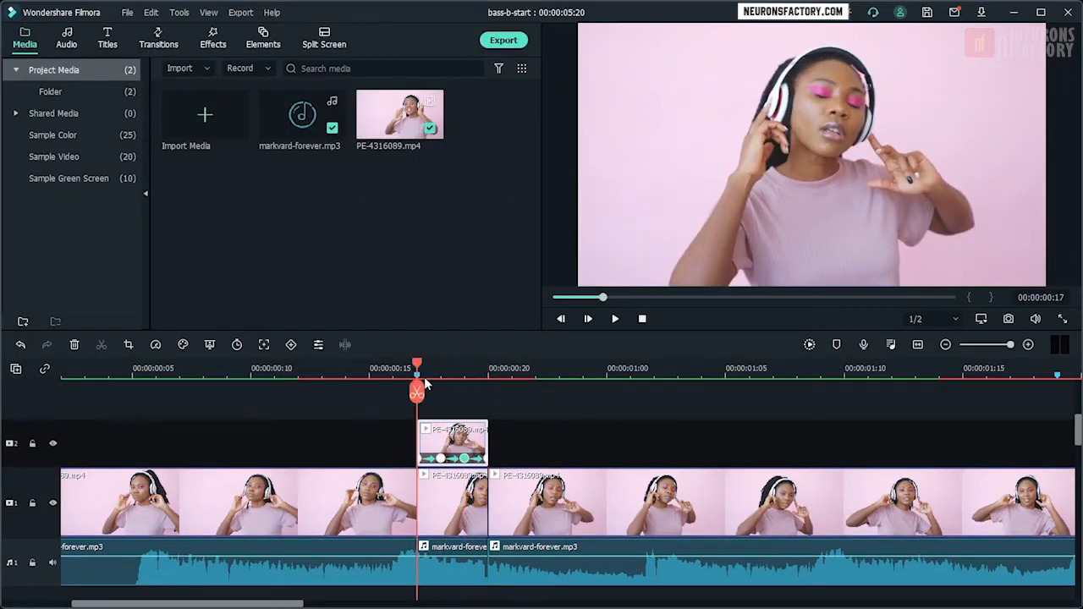
pyautogui.click(214, 44)
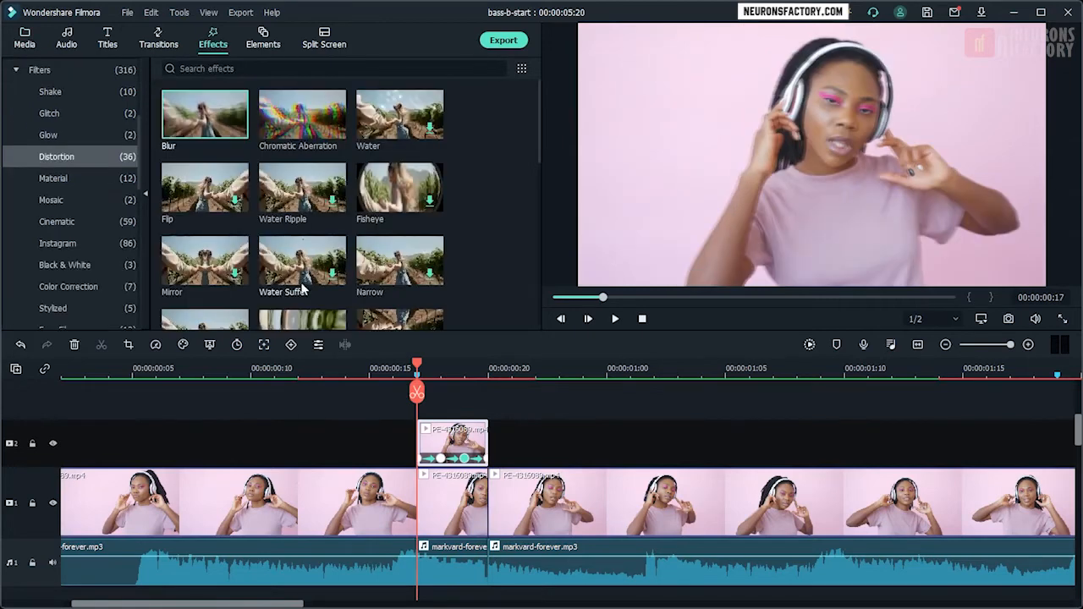
pyautogui.moveTo(217, 126); pyautogui.dragTo(501, 459)
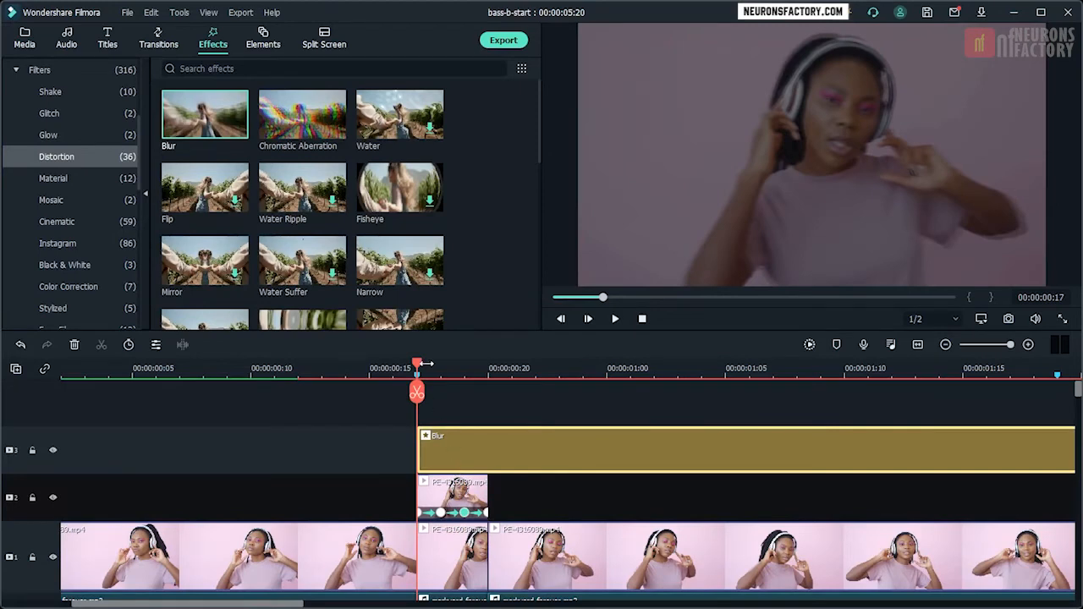
# Split the Blur effect at 00:00:00:20 and delete the part beyond the overlay clip's end.
pyautogui.moveTo(419, 366); pyautogui.dragTo(482, 386)
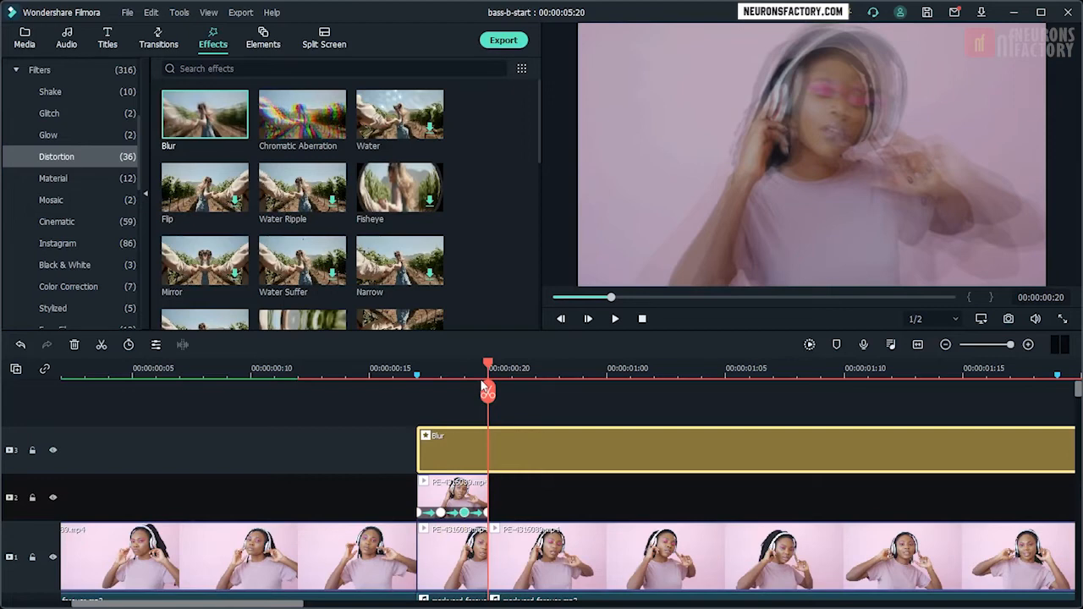
pyautogui.click(487, 390)
pyautogui.click(604, 449)
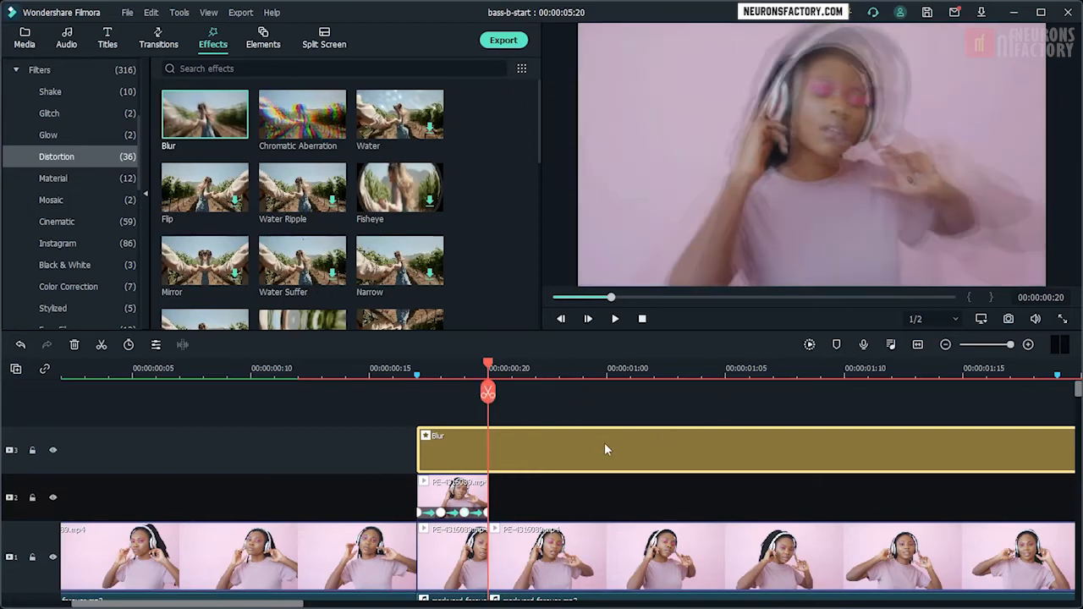
pyautogui.press('Delete')
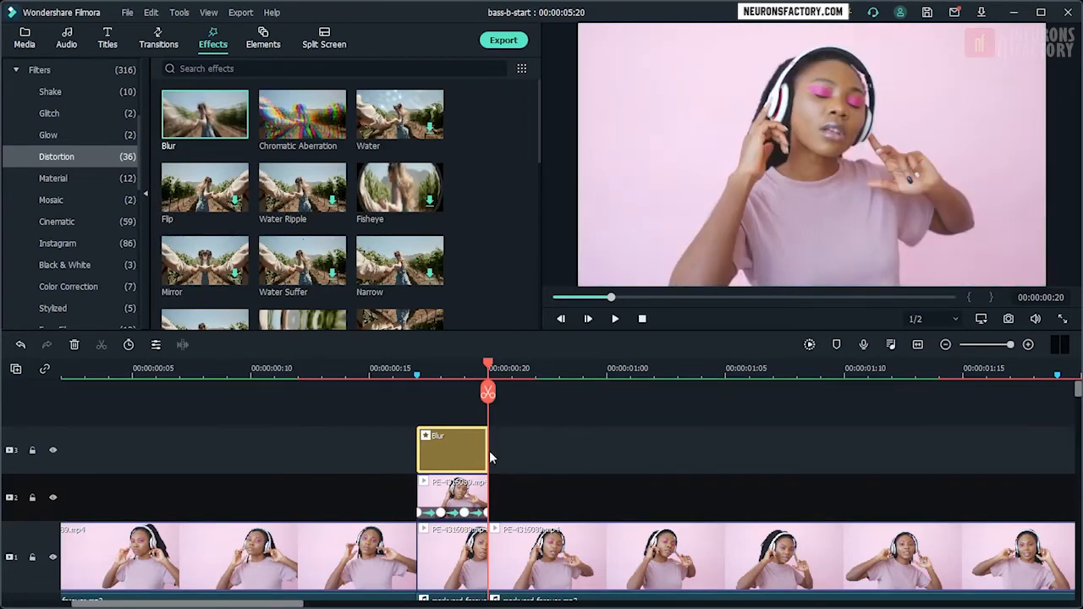
# Set the Blur effect's Alpha to 50 and Zoom Rate to 3.
pyautogui.doubleClick(464, 446)
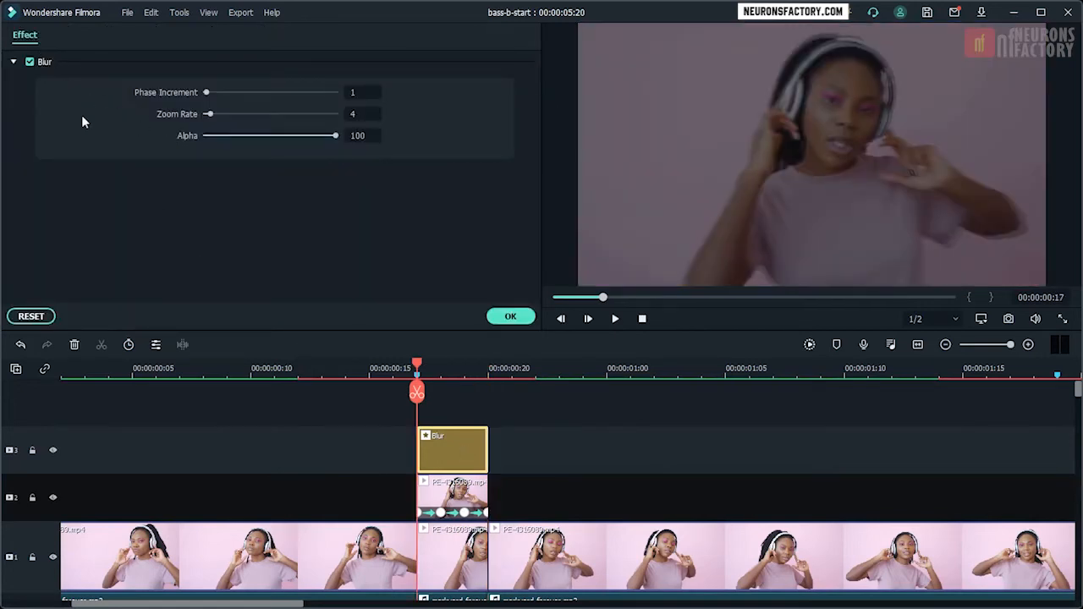
pyautogui.click(364, 136)
pyautogui.write('50')
pyautogui.press('Return')
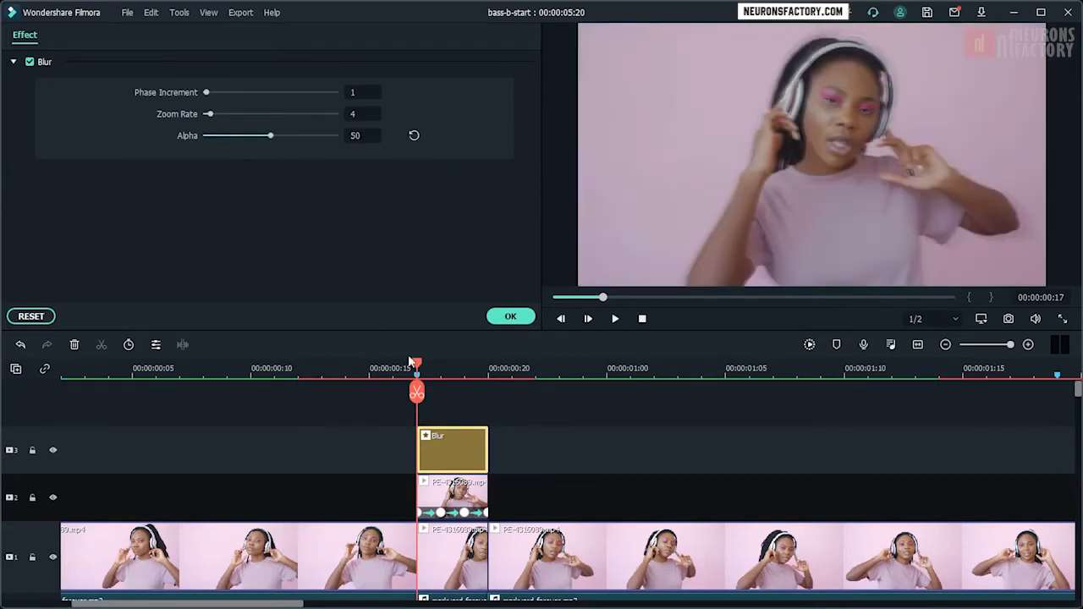
pyautogui.moveTo(417, 364); pyautogui.dragTo(448, 367)
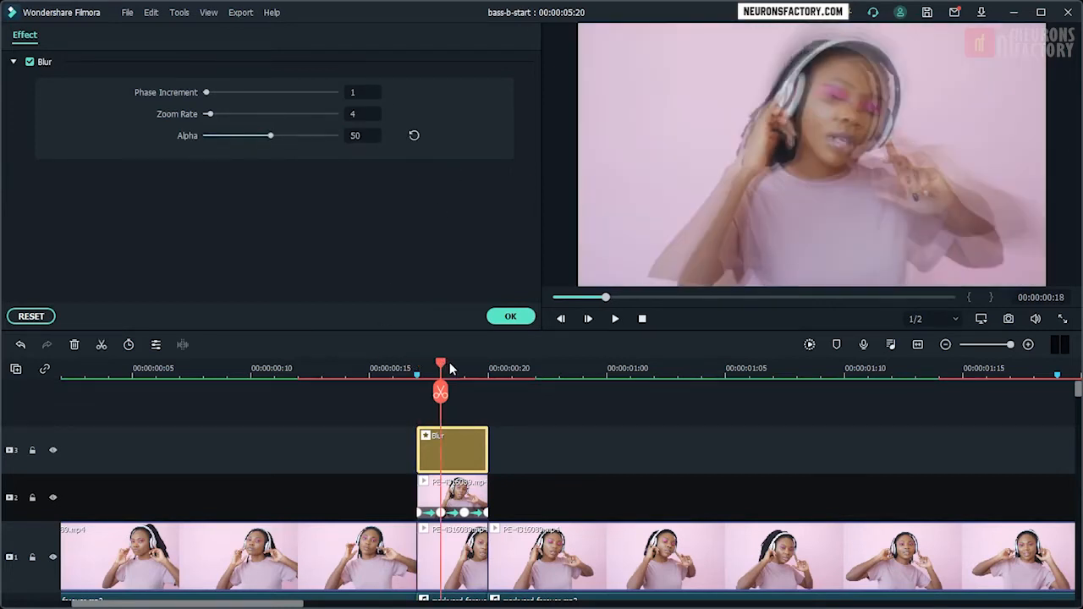
pyautogui.press('Right')
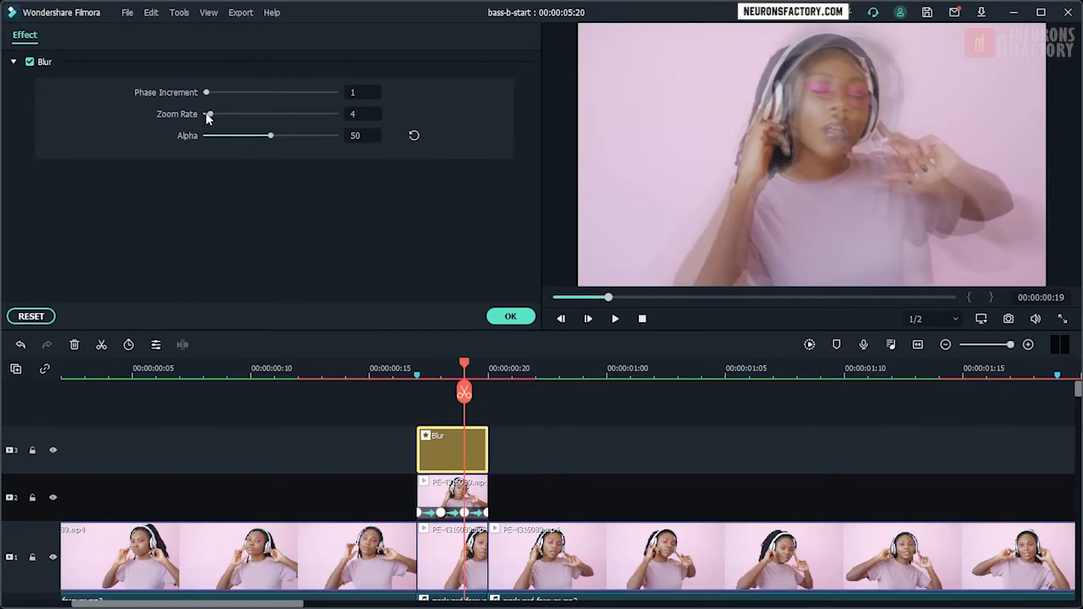
pyautogui.moveTo(213, 114); pyautogui.dragTo(210, 115)
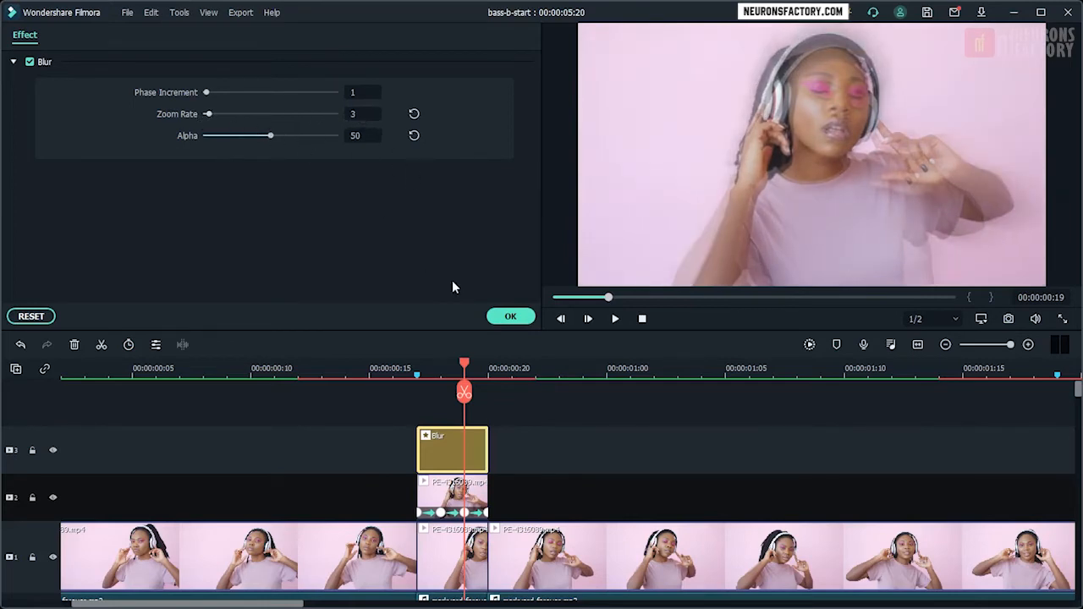
pyautogui.click(507, 318)
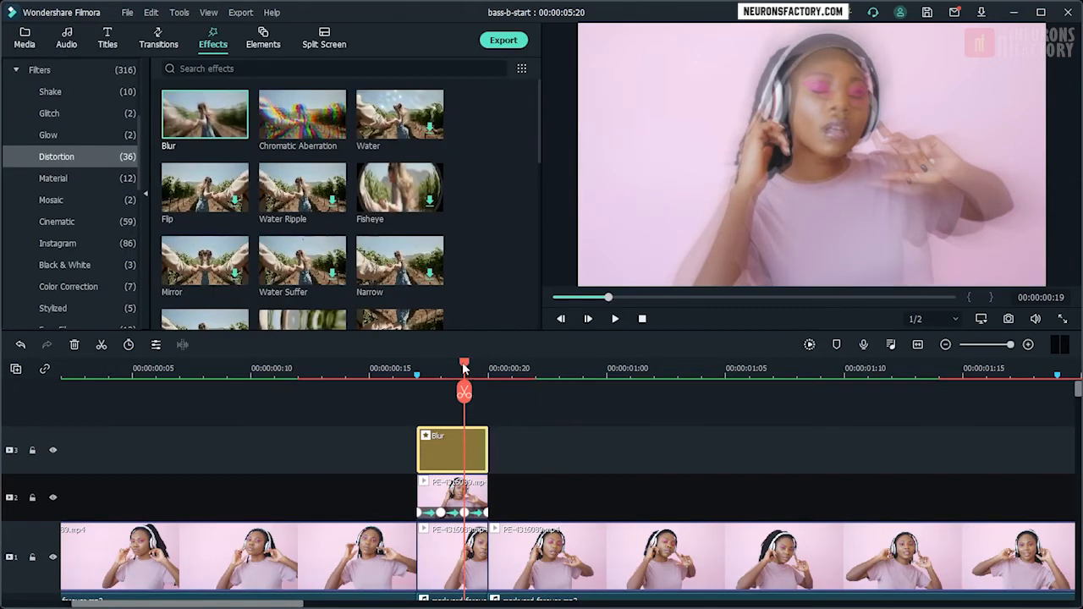
# Play back the blurred shake at the first marker to review the combined effect.
pyautogui.moveTo(464, 368); pyautogui.dragTo(393, 369)
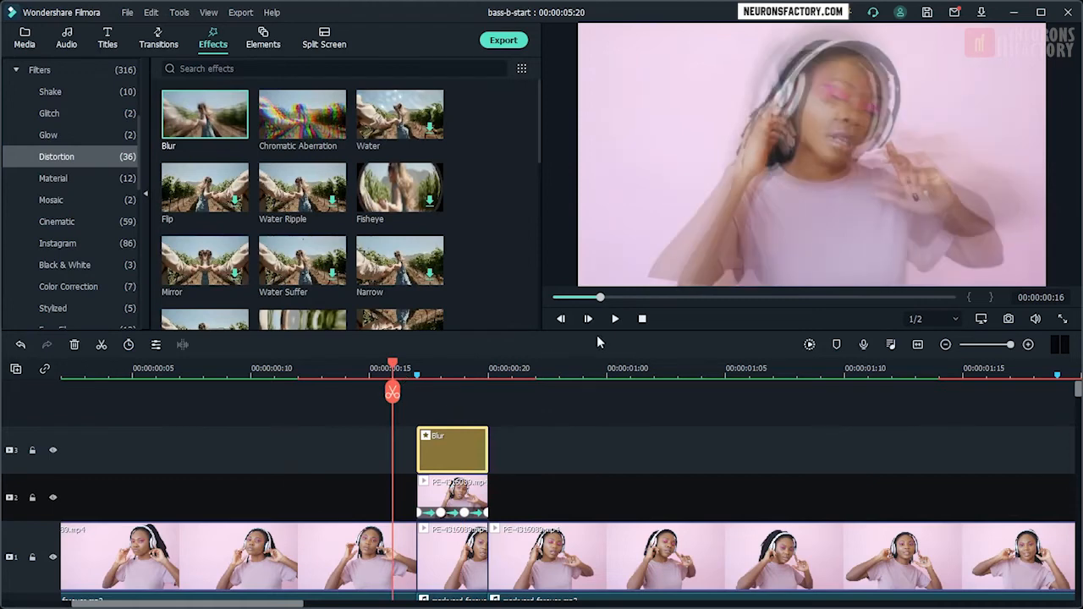
pyautogui.click(615, 319)
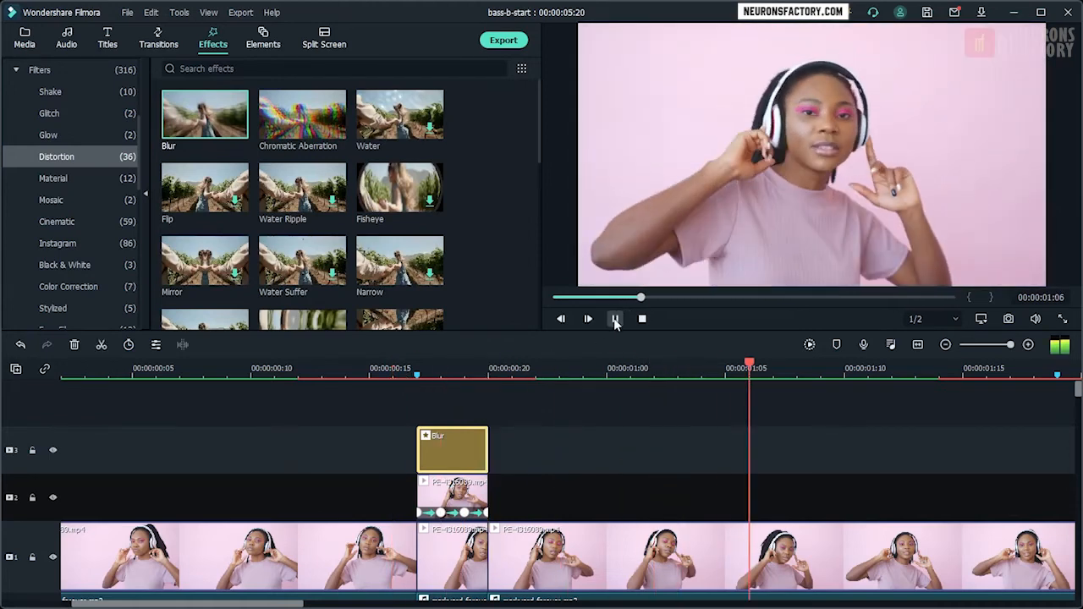
pyautogui.click(615, 319)
pyautogui.scroll(-2, 434, 398)
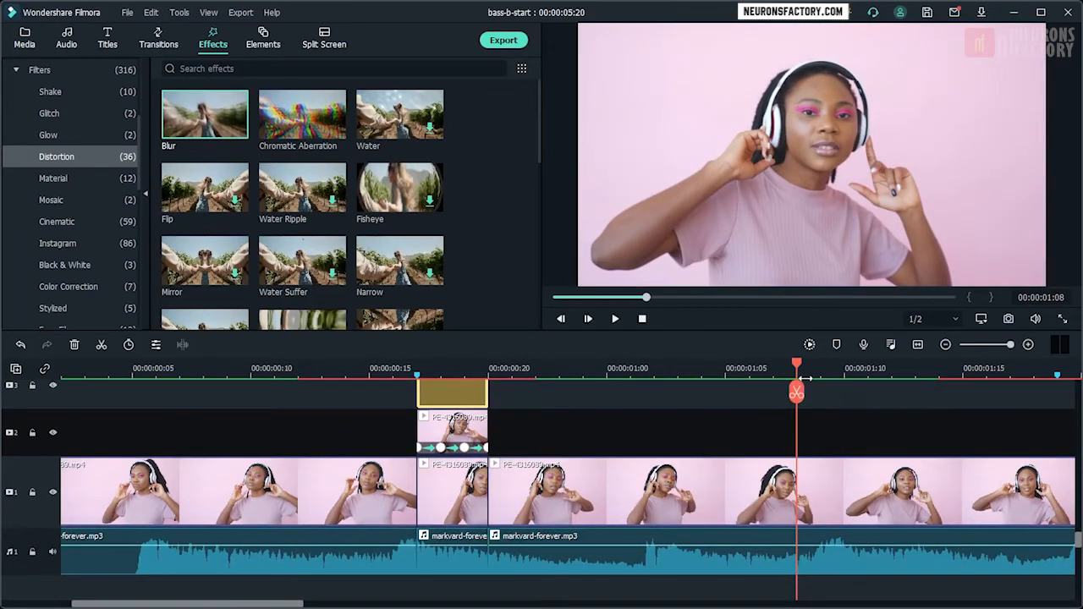
pyautogui.moveTo(799, 373); pyautogui.dragTo(251, 385)
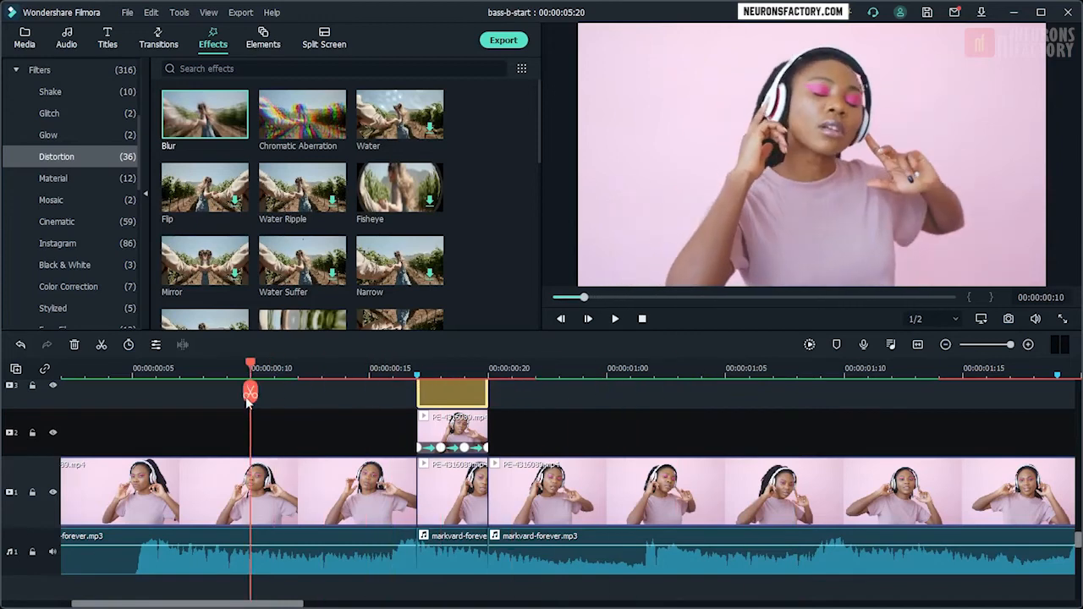
pyautogui.click(615, 319)
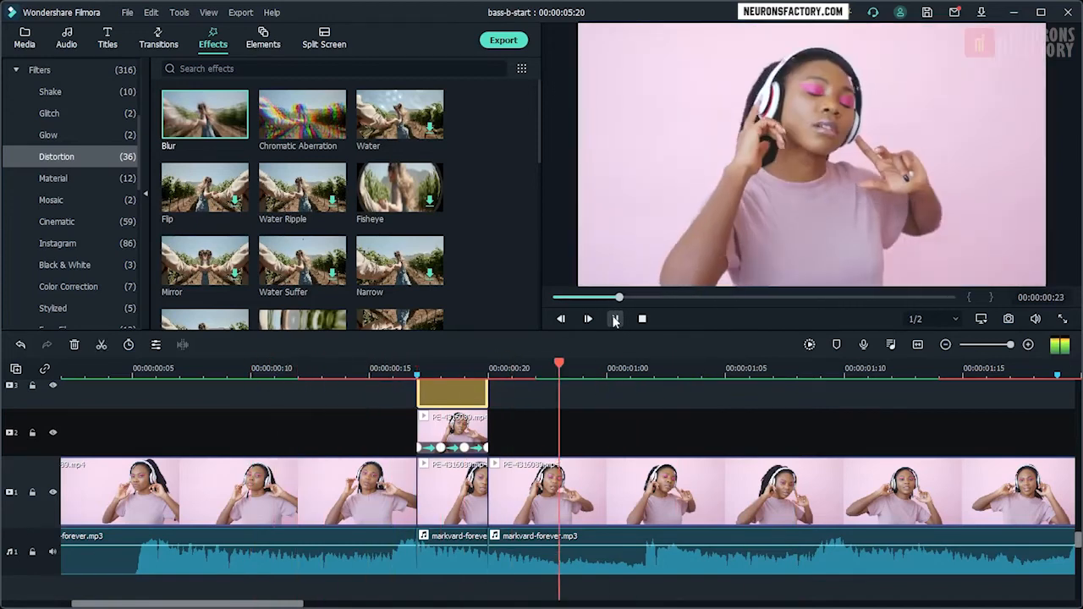
pyautogui.click(615, 319)
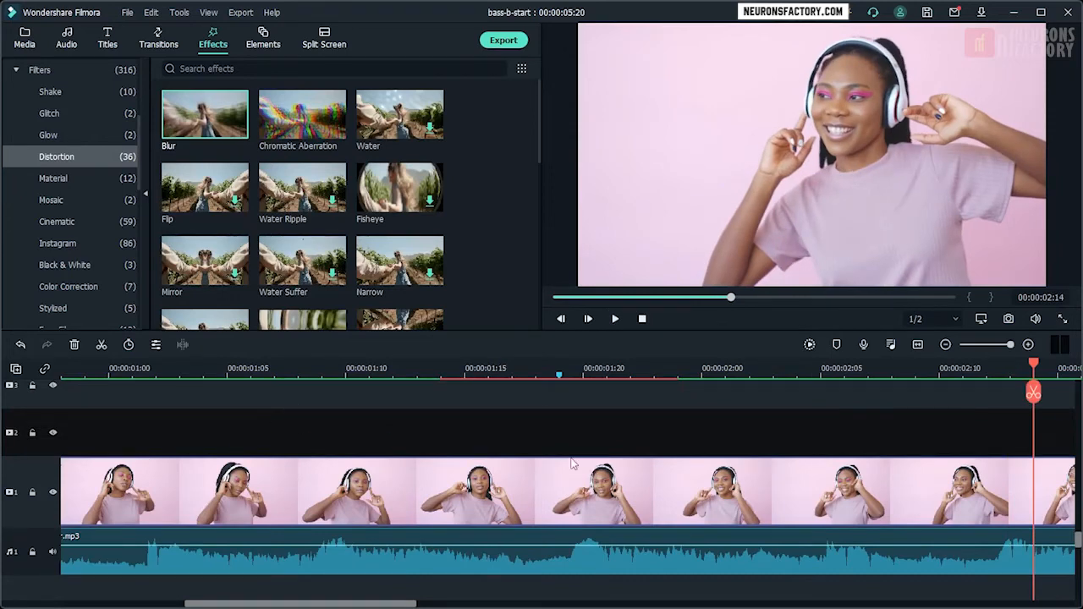
# Split the main clip at the second marker and again three frames past it, at 00:00:01:22.
pyautogui.click(918, 344)
pyautogui.click(354, 375)
pyautogui.click(354, 392)
pyautogui.press('Right')
pyautogui.press('Right')
pyautogui.press('Right')
pyautogui.click(374, 392)
# Split the main clip at the third marker, 00:00:02:23, and again three frames past it.
pyautogui.click(548, 374)
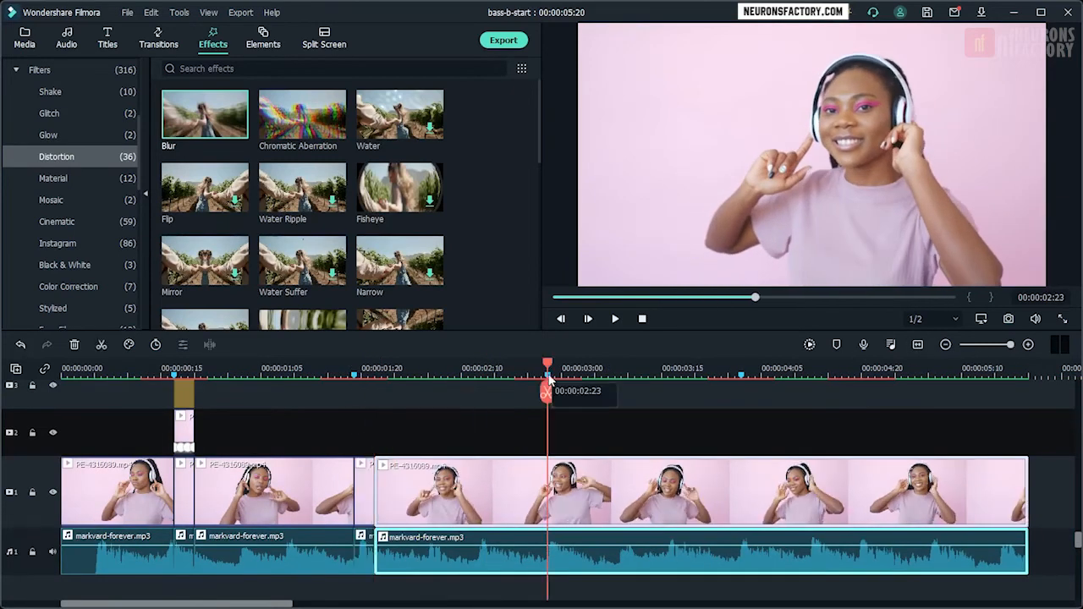
pyautogui.click(548, 391)
pyautogui.press('Right')
pyautogui.press('Right')
pyautogui.press('Right')
pyautogui.click(568, 392)
# Split the main clip at the fourth marker, 00:00:04:02, and again three frames past it.
pyautogui.click(741, 395)
pyautogui.press('Right')
pyautogui.press('Right')
pyautogui.press('Right')
pyautogui.click(762, 393)
# Copy the short segments at the second, third and fourth markers onto the overlay track directly above them.
pyautogui.click(354, 375)
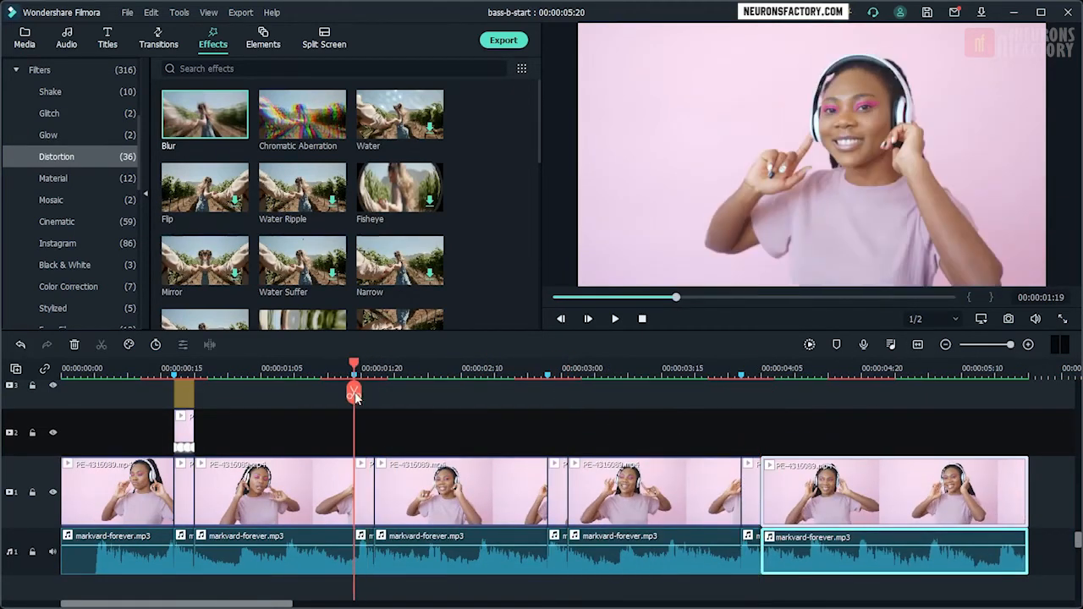
pyautogui.click(364, 489)
pyautogui.hotkey('ctrl', 'c')
pyautogui.hotkey('ctrl', 'v')
pyautogui.doubleClick(557, 485)
pyautogui.hotkey('ctrl', 'c')
pyautogui.click(741, 374)
pyautogui.hotkey('ctrl', 'v')
# Add start and end keyframes to the second overlay clip, setting X position 11 and opacity 65% at the start.
pyautogui.click(361, 375)
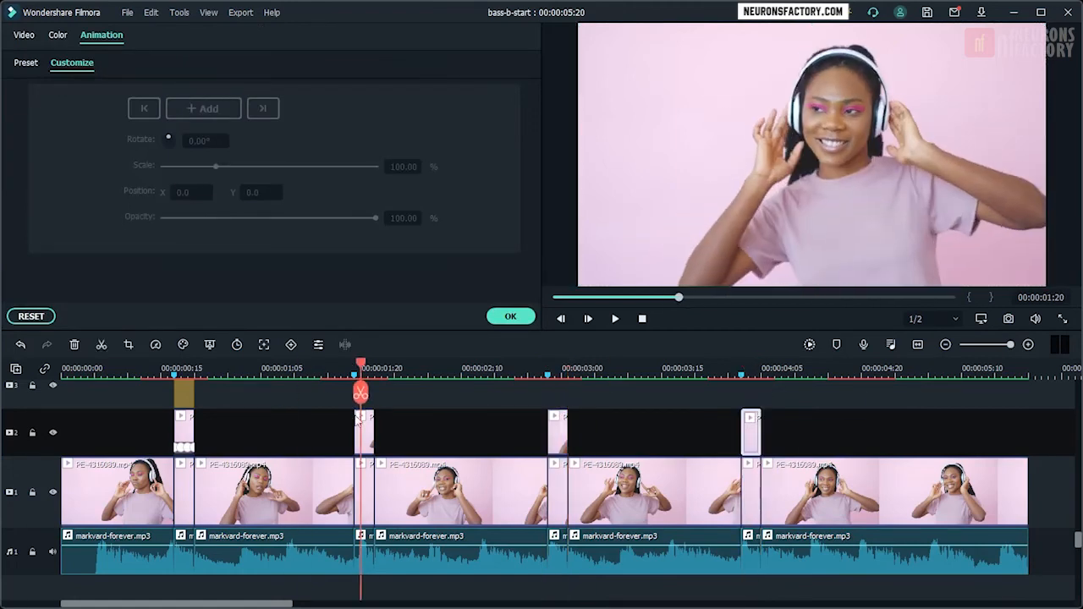
pyautogui.hotkey('ctrl', '=')
pyautogui.click(381, 432)
pyautogui.click(345, 375)
pyautogui.click(203, 108)
pyautogui.moveTo(416, 433)
pyautogui.mouseDown()
pyautogui.moveTo(440, 432)
pyautogui.moveTo(417, 433)
pyautogui.mouseUp()
pyautogui.click(187, 193)
pyautogui.write('11')
pyautogui.click(403, 219)
pyautogui.write('50')
# Add keyframes at 00:00:01:20 and 00:00:01:21 in the second overlay clip, both at 110% scale, with a -8° rotation on the latter.
pyautogui.press('Right')
pyautogui.press('Right')
pyautogui.press('Right')
pyautogui.click(194, 109)
pyautogui.click(206, 140)
pyautogui.write('-4')
pyautogui.click(402, 167)
pyautogui.write('110')
pyautogui.press('Right')
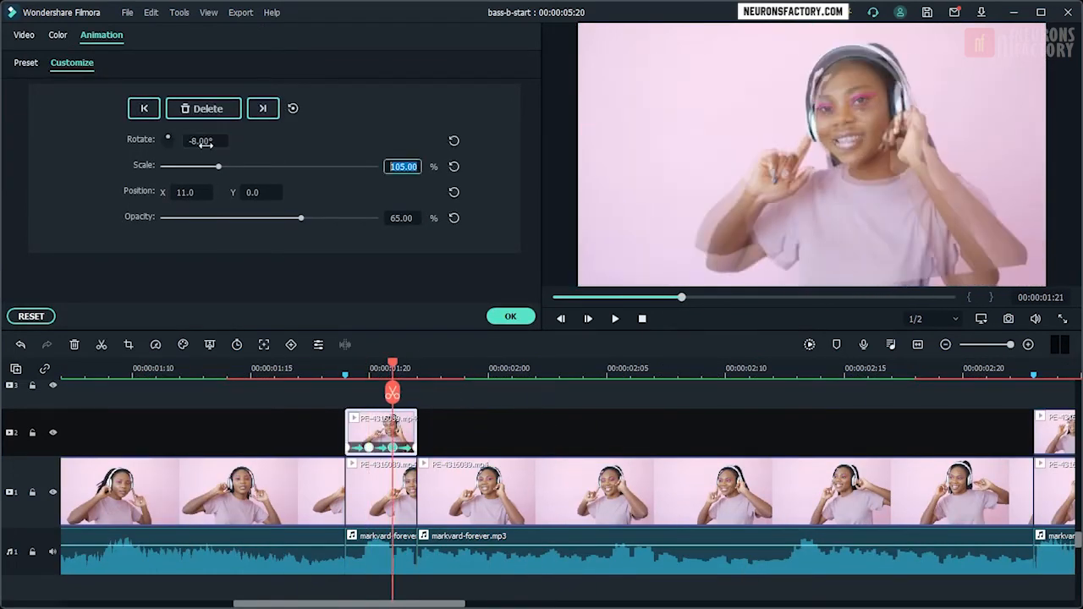
pyautogui.click(205, 141)
# Extend the third overlay clip slightly and add a keyframe at 00:00:03:01.
pyautogui.hscroll(10, 541, 491)
pyautogui.moveTo(511, 440); pyautogui.dragTo(533, 444)
pyautogui.click(203, 109)
pyautogui.click(512, 375)
pyautogui.click(203, 108)
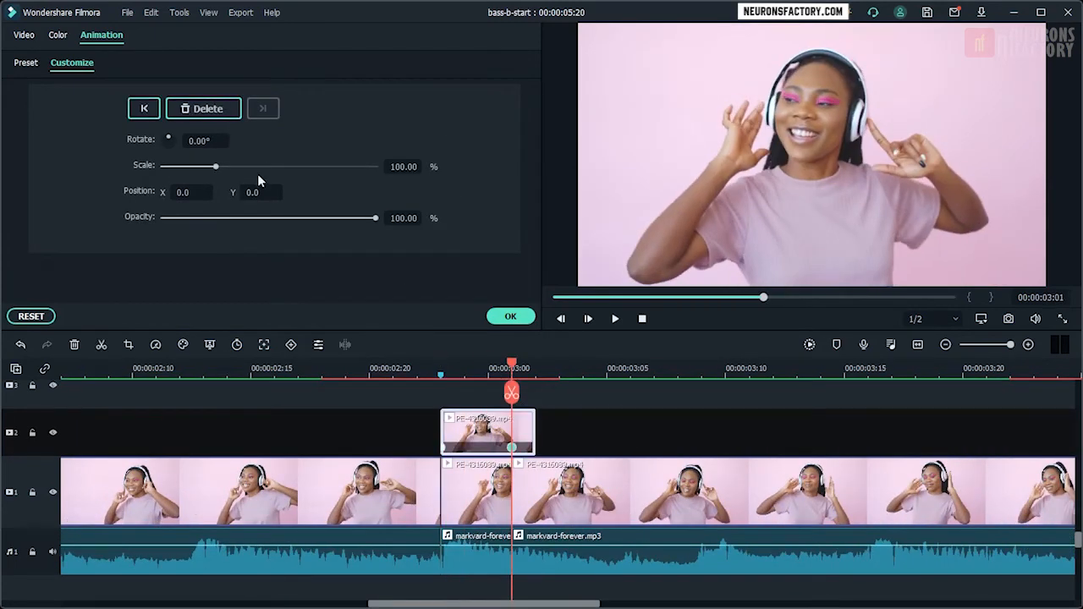
# Set the third overlay clip's start keyframe to X position 11 and opacity 65%, and trim the clip back to 00:00:03:01.
pyautogui.click(439, 374)
pyautogui.click(201, 193)
pyautogui.write('11')
pyautogui.press('Tab')
pyautogui.press('Tab')
pyautogui.write('65')
pyautogui.click(203, 108)
pyautogui.moveTo(534, 445); pyautogui.dragTo(512, 445)
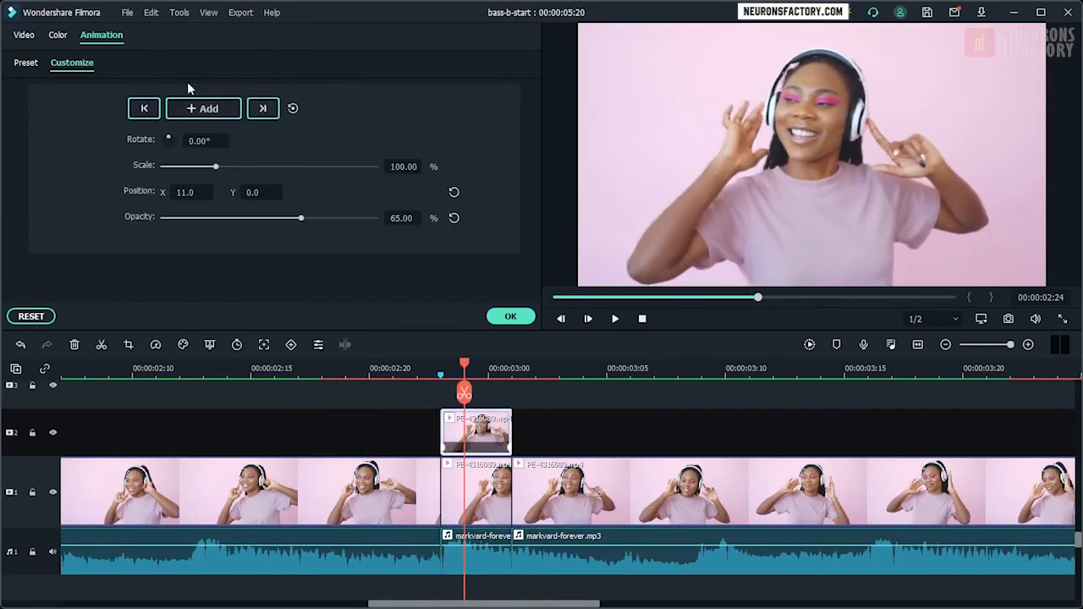
# Add rotation and scale keyframes at 00:00:02:24 and the following frame of the third overlay clip to match the first shake.
pyautogui.click(209, 141)
pyautogui.write('4')
pyautogui.press('Tab')
pyautogui.write('105')
pyautogui.press('Right')
pyautogui.click(208, 141)
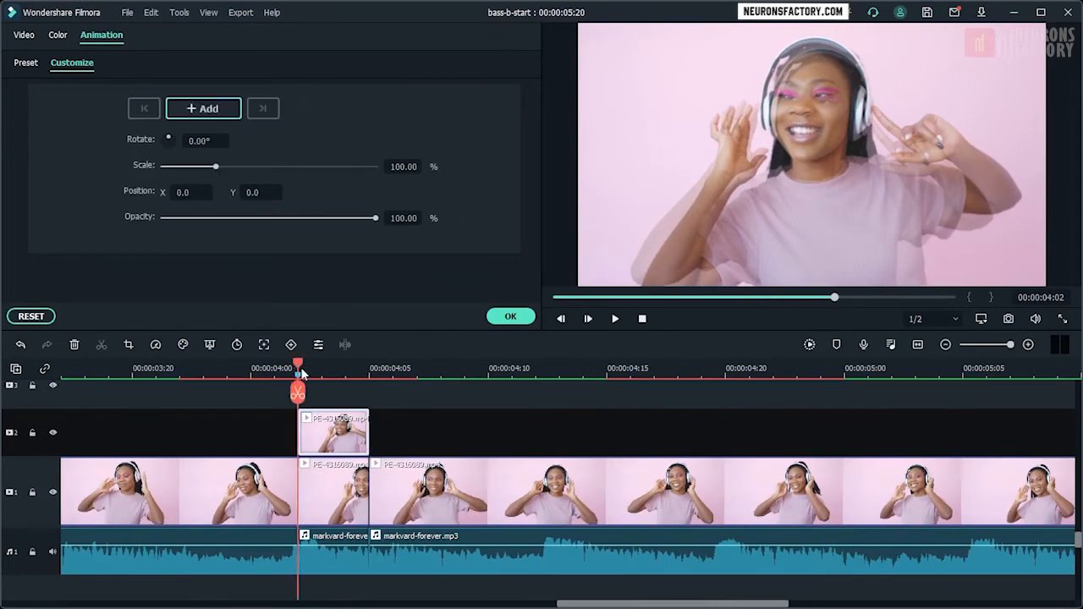
# Keyframe the fourth overlay clip's start and end, with X position 11 and opacity 65%, and trim it back to 00:00:04:05.
pyautogui.press('Right')
pyautogui.click(370, 375)
pyautogui.click(203, 109)
pyautogui.moveTo(391, 445); pyautogui.dragTo(370, 445)
# Create a keyframe at 00:00:04:03 in the fourth overlay clip with an 8° rotation and an enlarged scale.
pyautogui.click(322, 375)
pyautogui.click(209, 141)
pyautogui.write('4')
pyautogui.press('Tab')
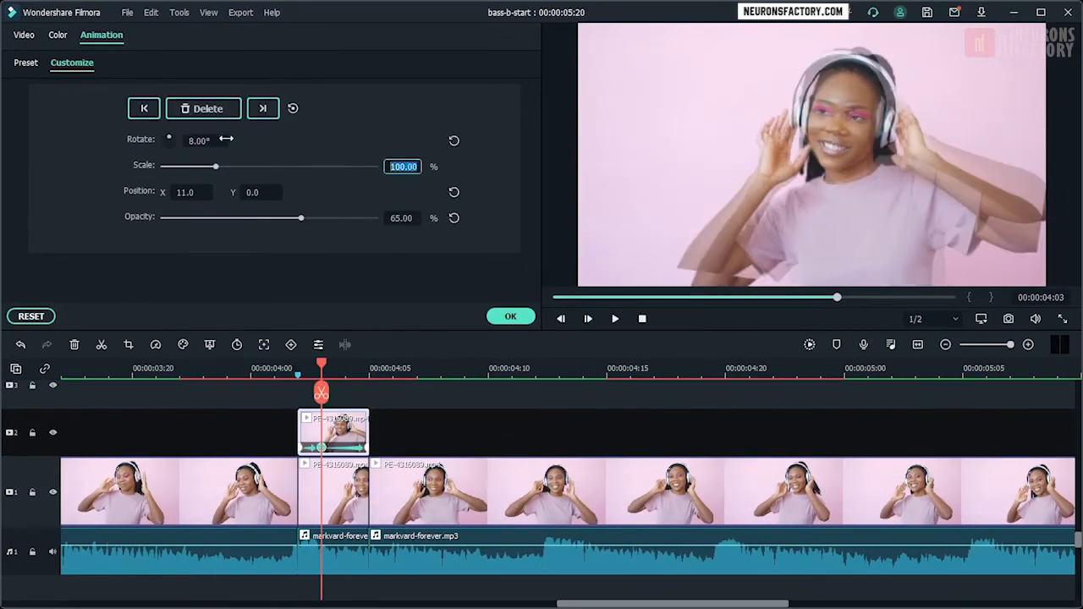
pyautogui.write('105')
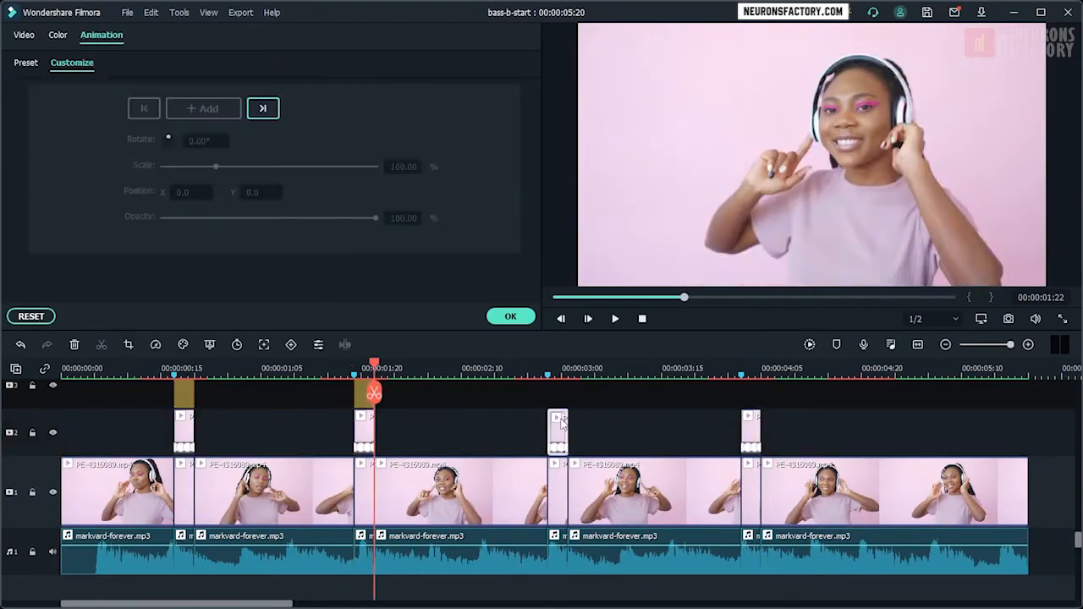
# Copy the Blur effect above the overlay clips at the remaining markers and render the timeline preview.
pyautogui.click(751, 433)
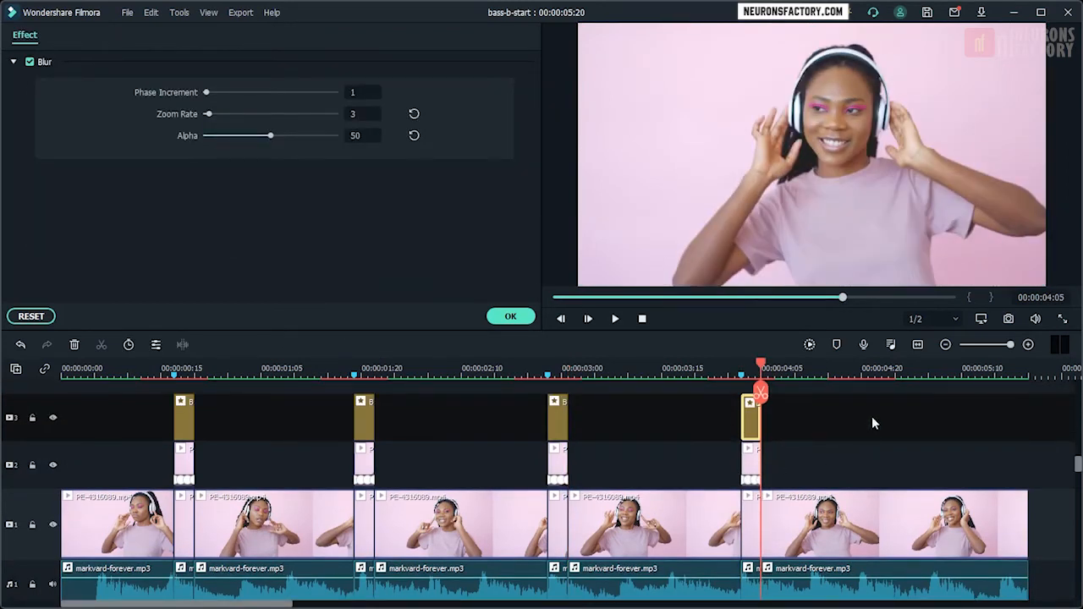
pyautogui.click(811, 346)
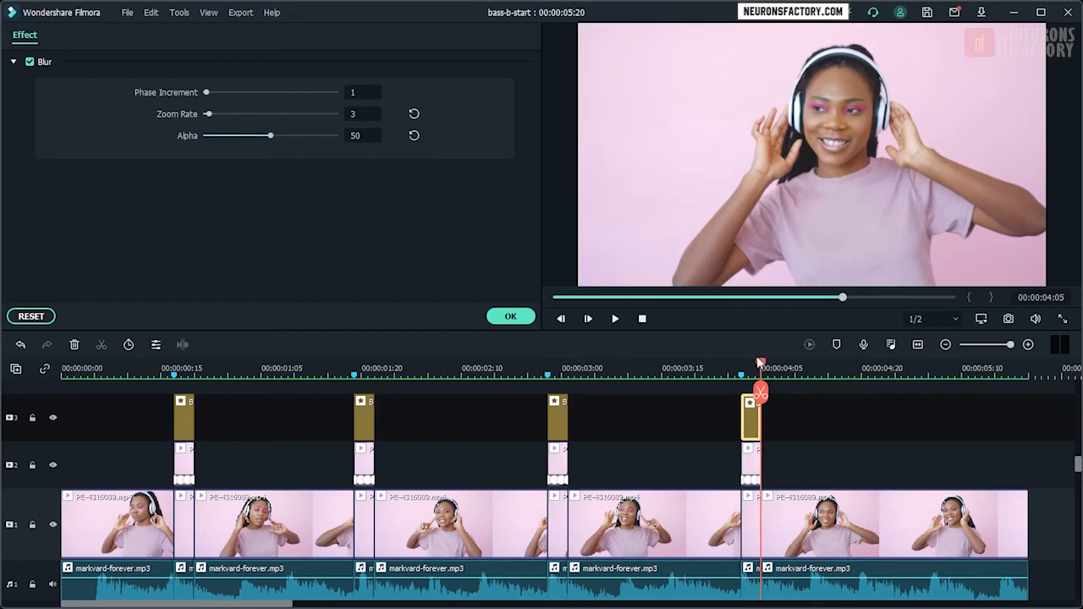
# Close the Blur settings and play the rendered video from the beginning to review all the beat shakes.
pyautogui.press('Home')
pyautogui.click(510, 316)
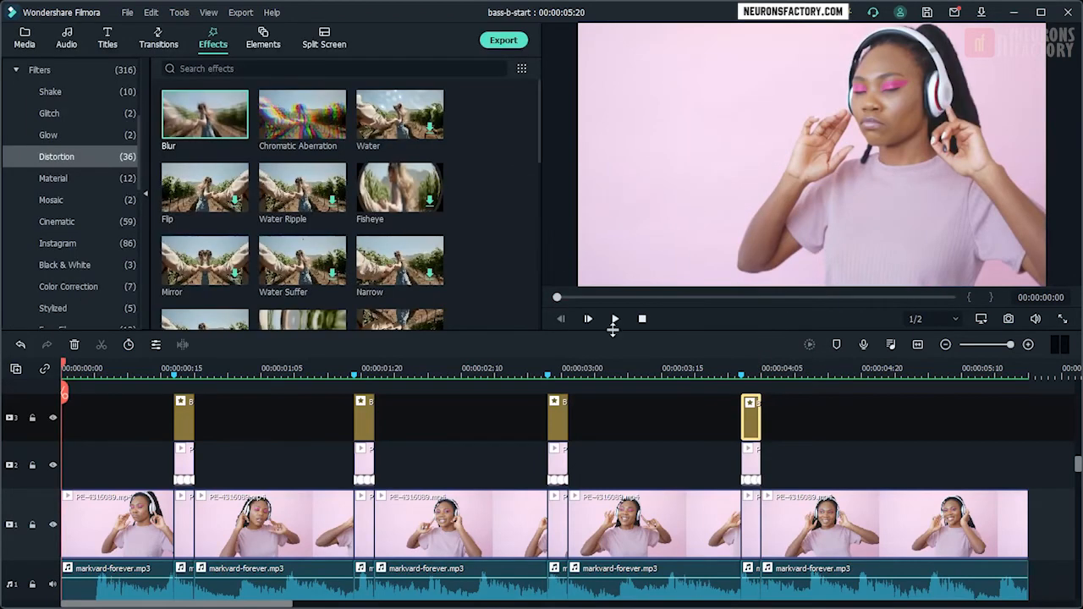
pyautogui.click(617, 317)
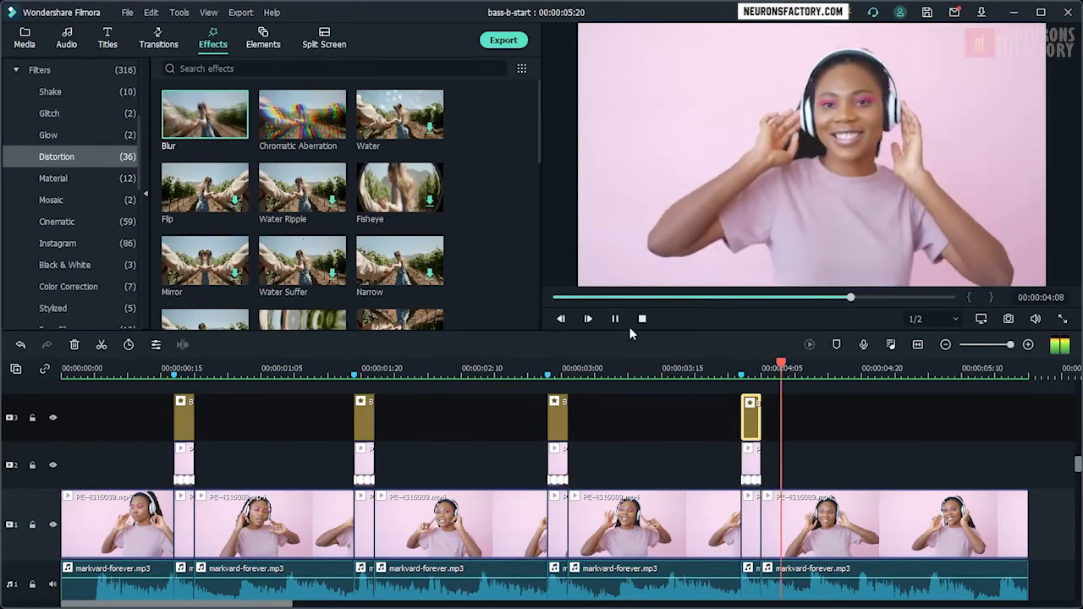
pyautogui.click(641, 319)
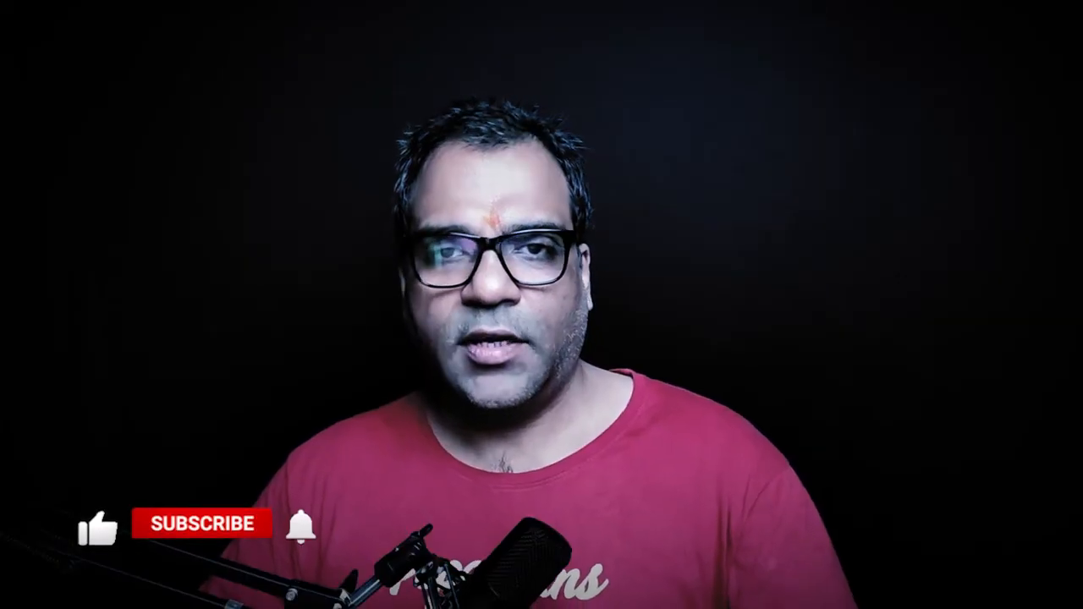